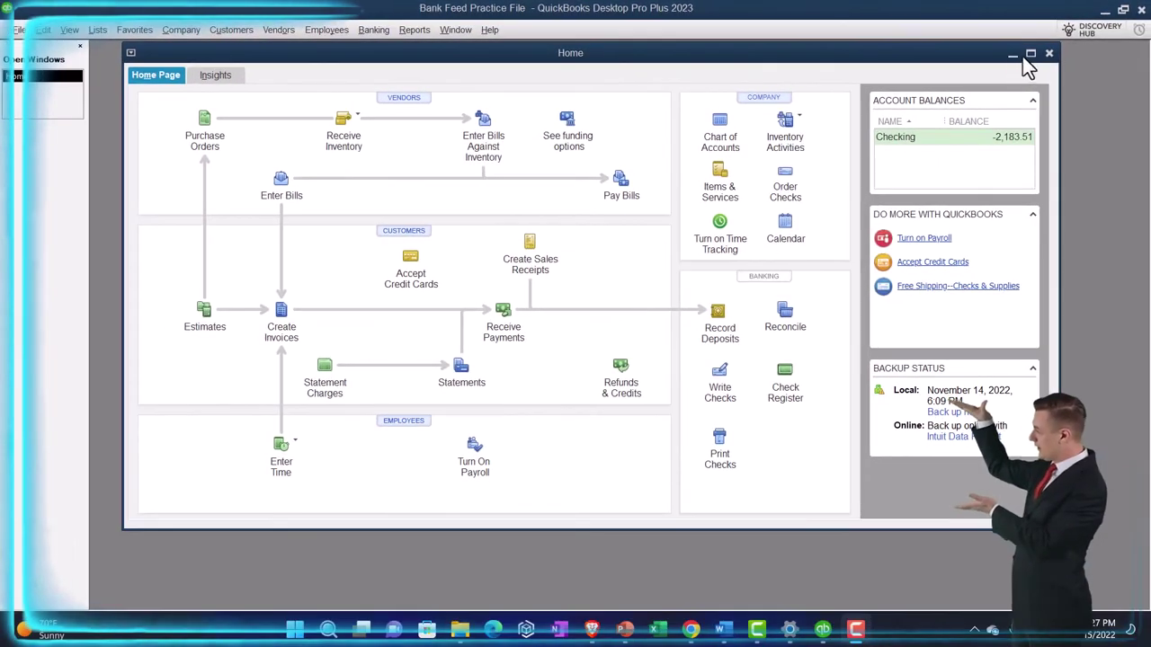
# Step: Maximize the Home page window and check that the open window list is enabled
pyautogui.click(1030, 53)
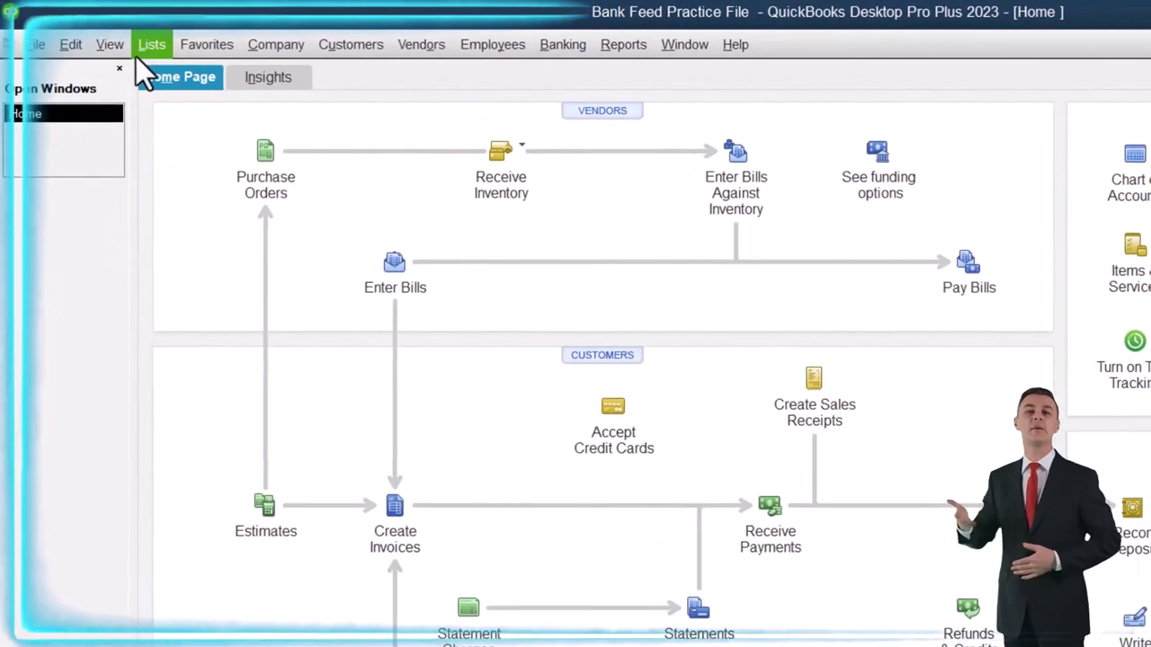
pyautogui.click(108, 45)
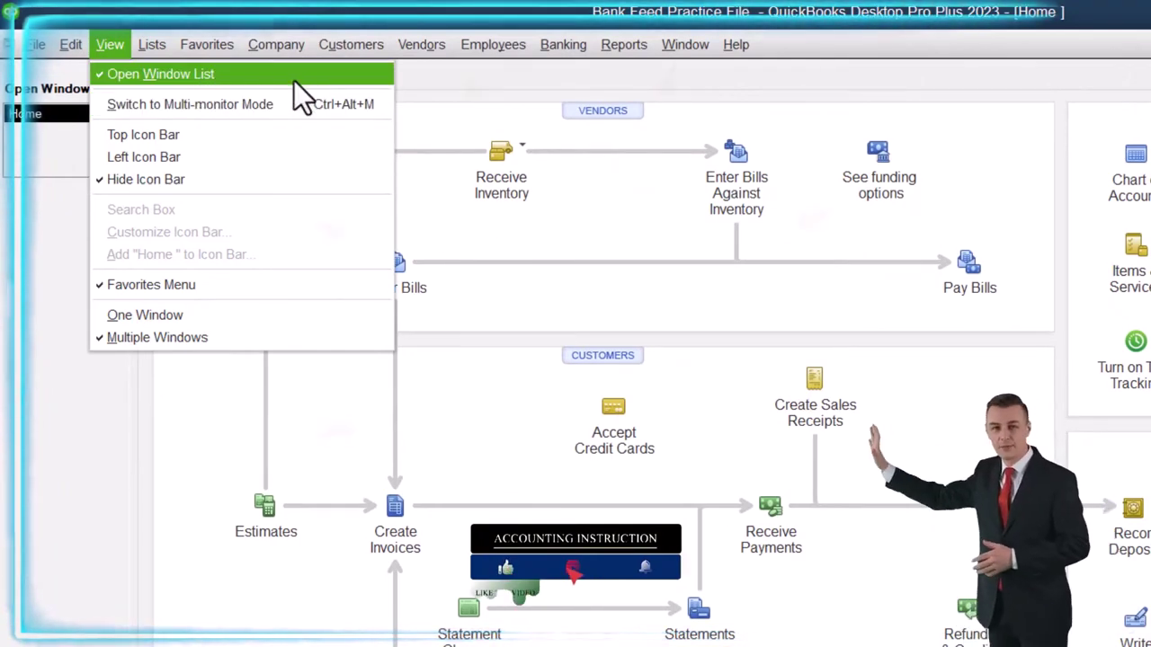
pyautogui.click(56, 208)
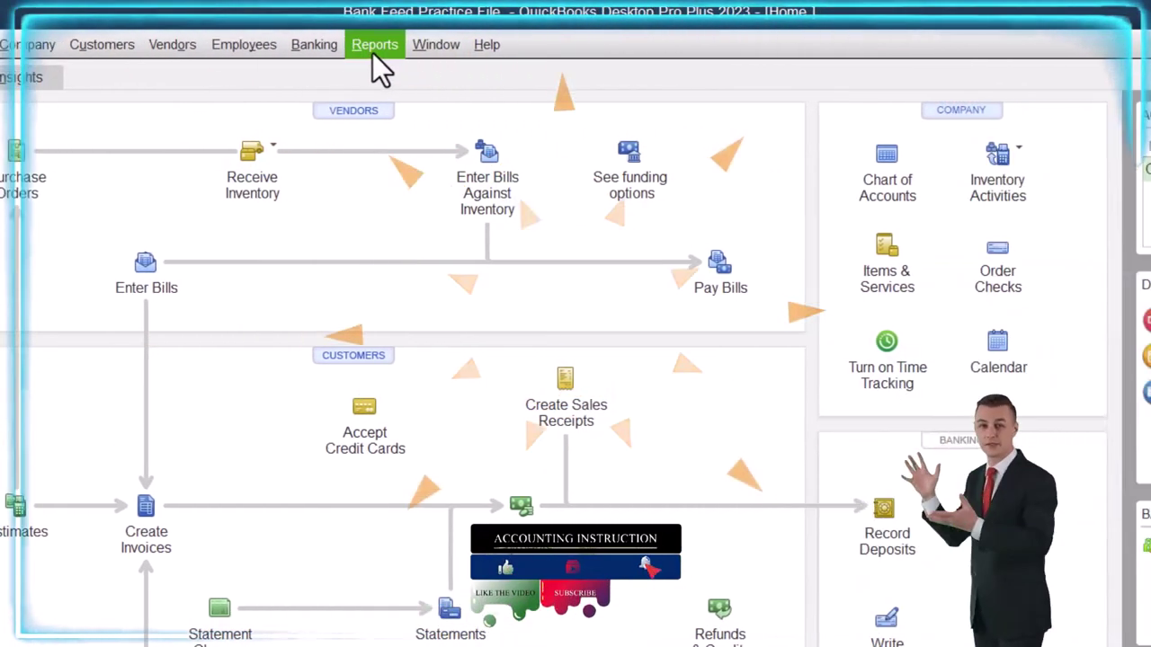
# Step: Open the standard Profit & Loss report and set its date range from 01/01/2022 to 12/31/2022
pyautogui.click(624, 44)
pyautogui.moveTo(407, 236)
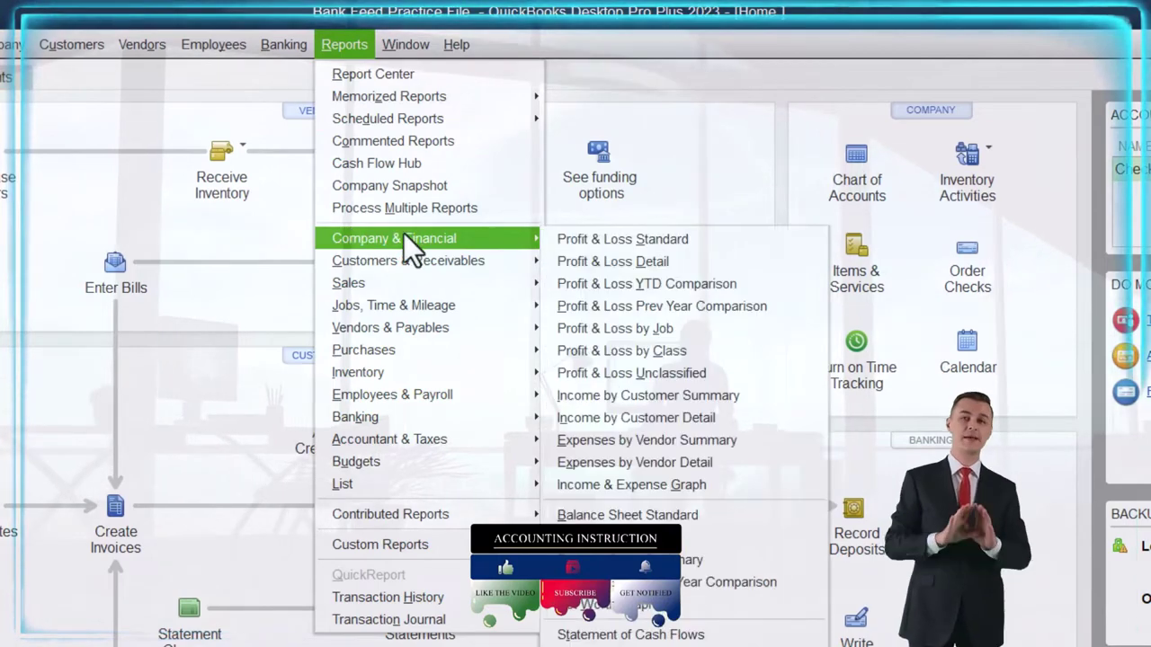
pyautogui.click(693, 241)
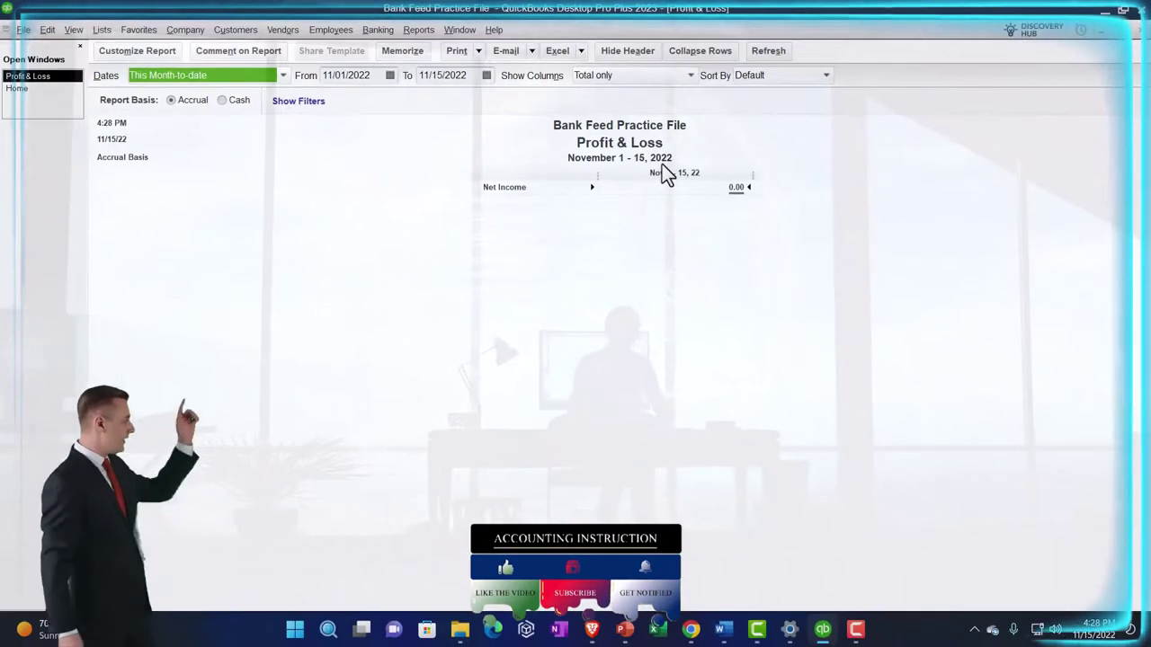
pyautogui.press('Tab')
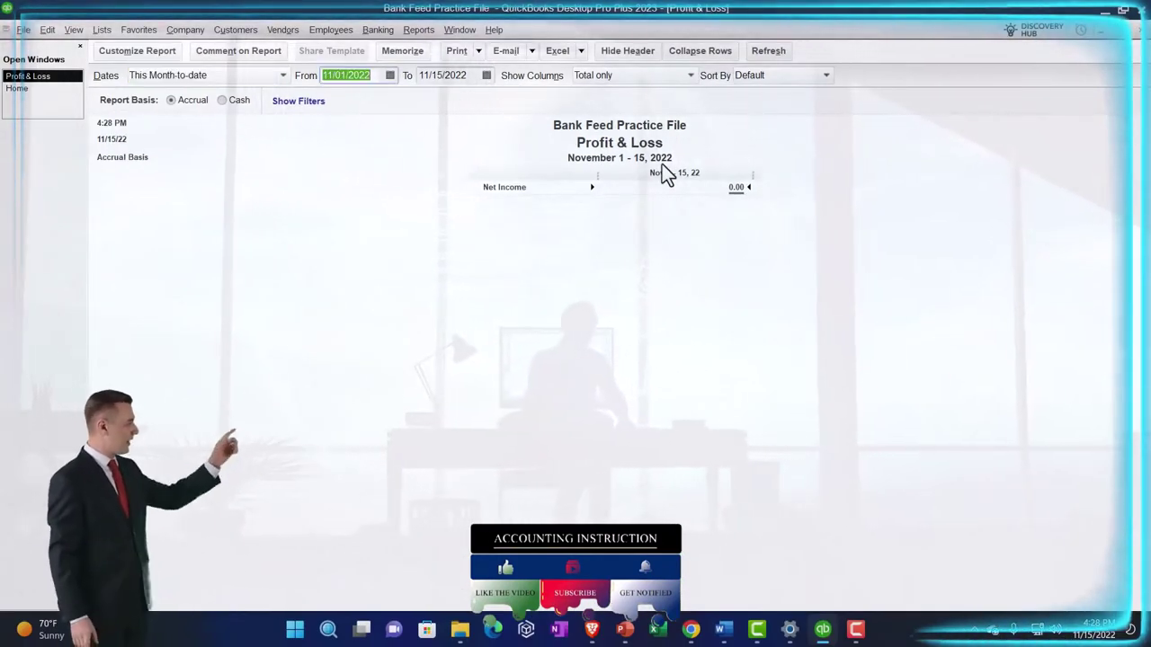
pyautogui.write('01/01/2022')
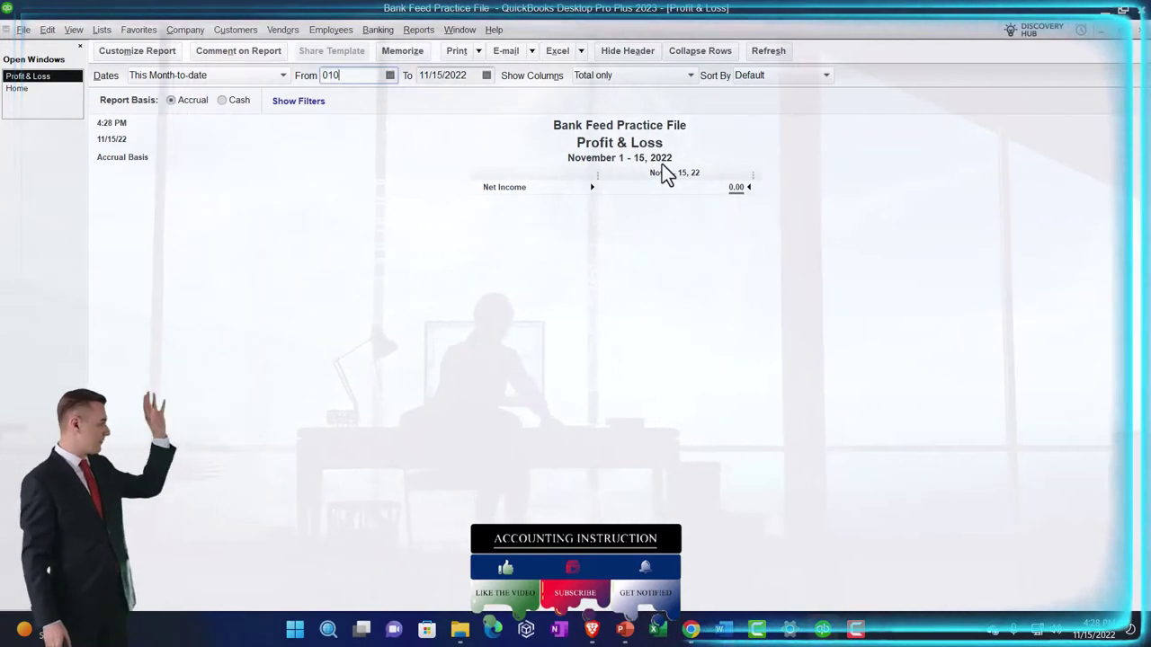
pyautogui.press('Tab')
pyautogui.write('12/31/2022')
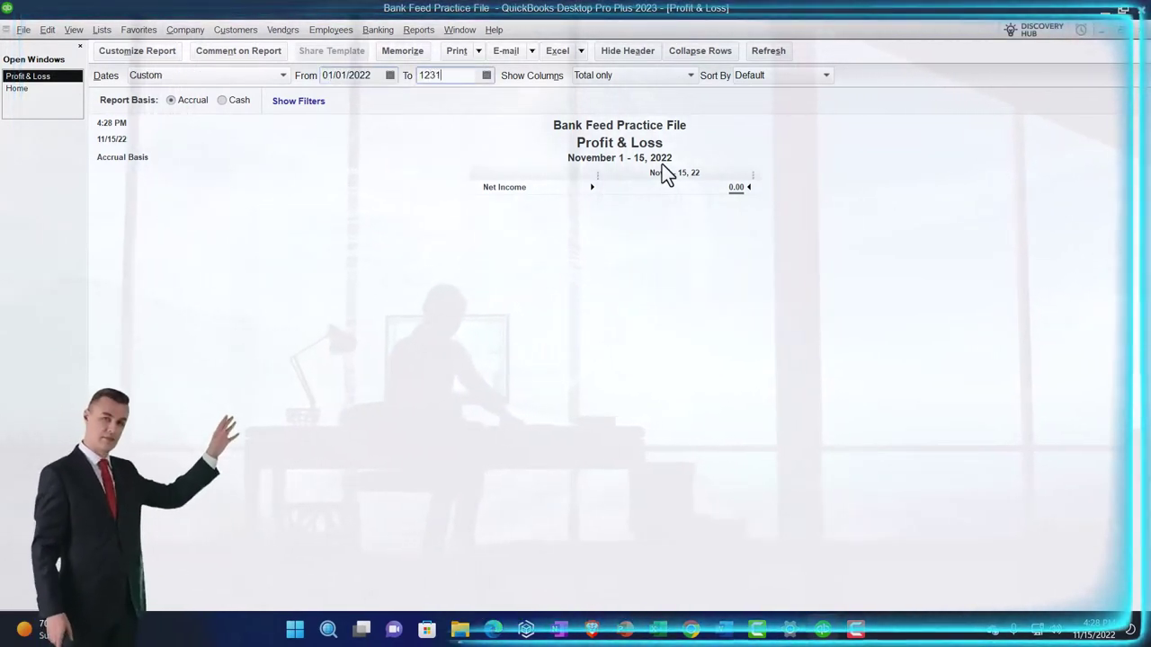
pyautogui.press('Tab')
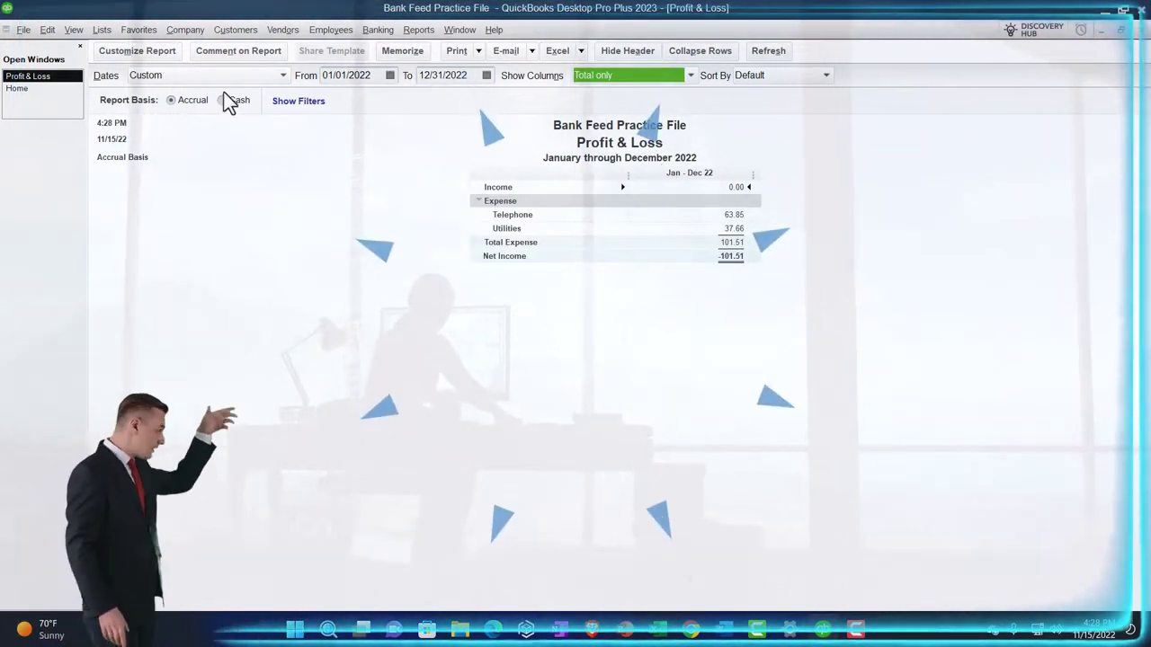
# Step: Customize the Profit & Loss report's column label font to size 14 and apply the change to all related fonts
pyautogui.click(169, 54)
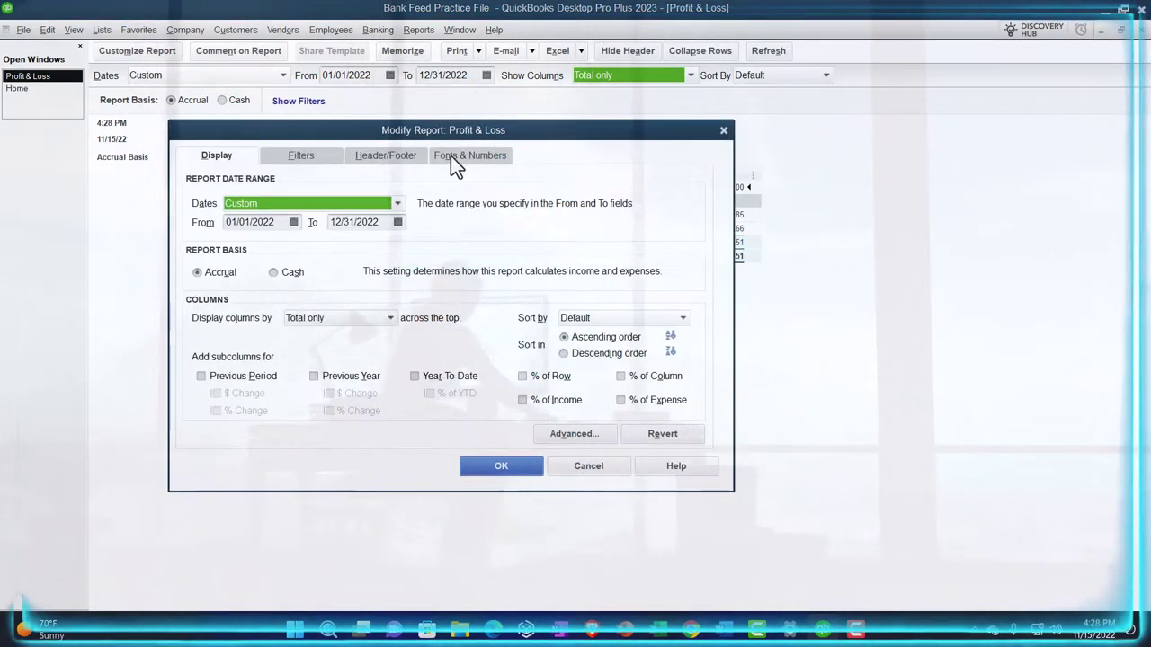
pyautogui.click(452, 158)
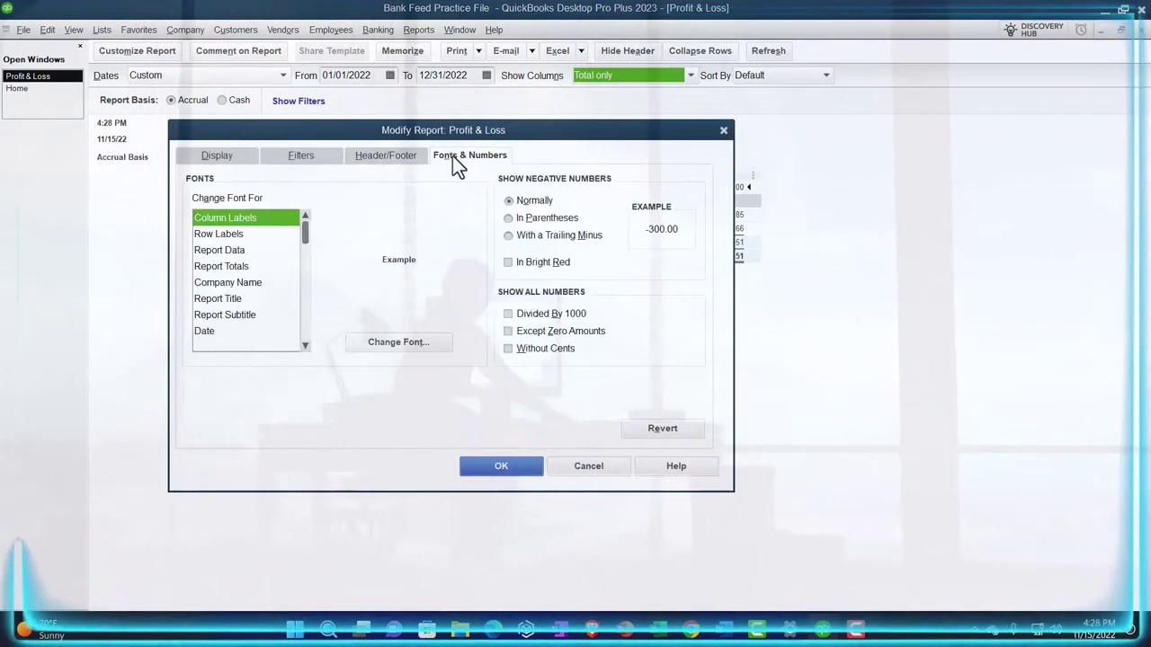
pyautogui.click(431, 343)
pyautogui.doubleClick(434, 302)
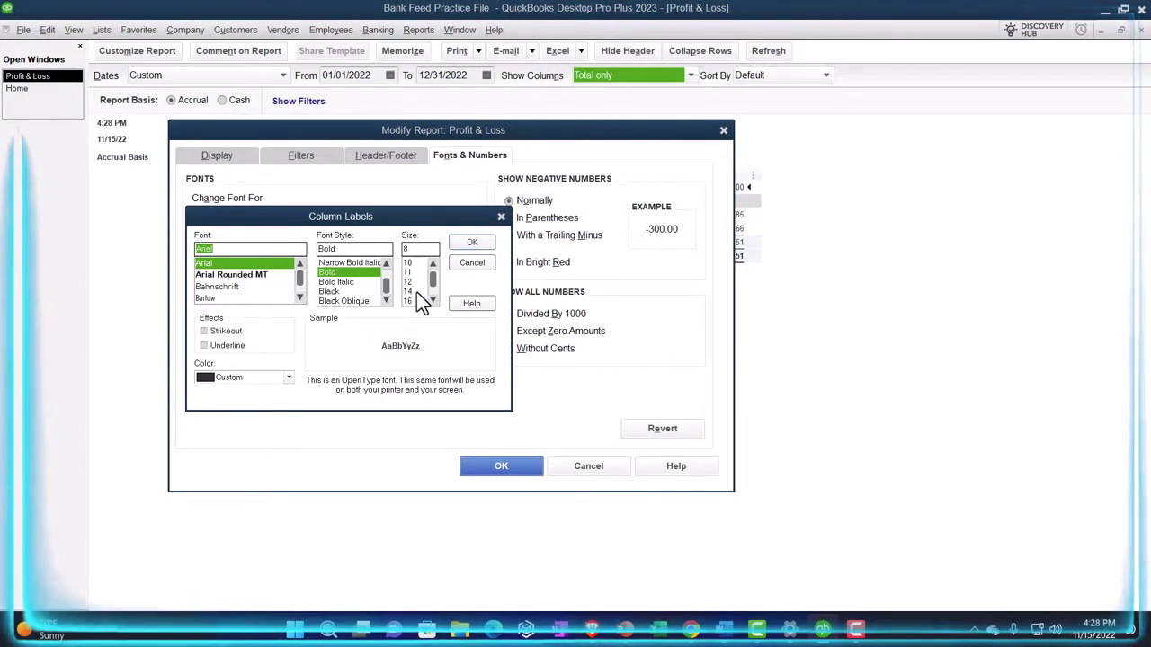
pyautogui.click(417, 291)
pyautogui.click(460, 247)
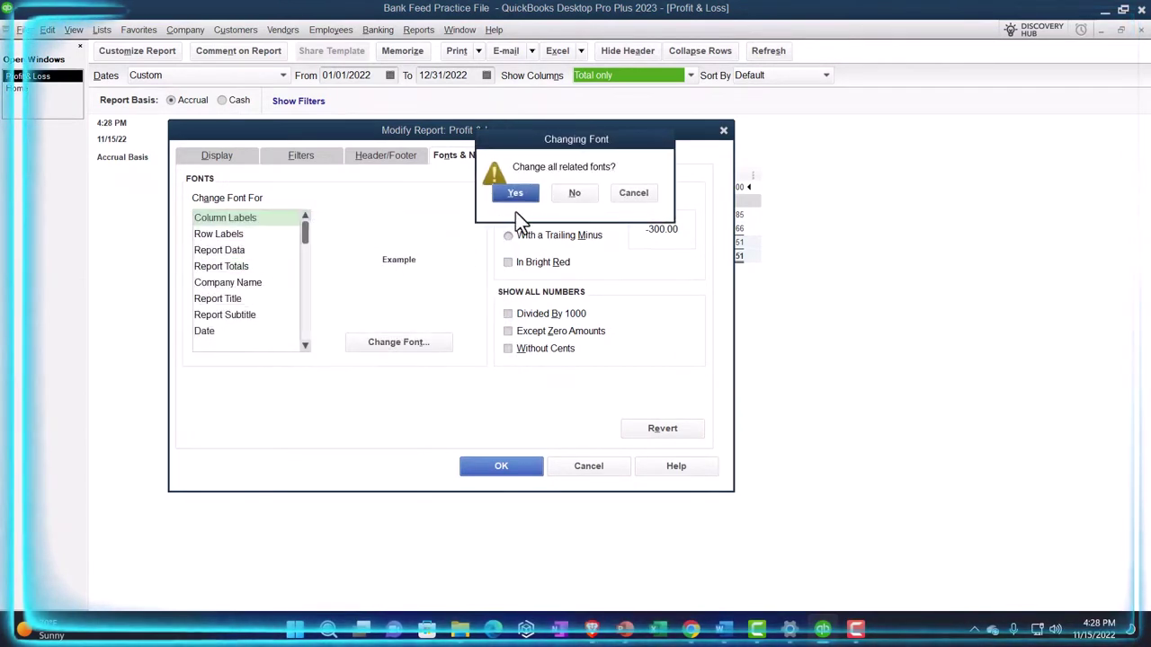
pyautogui.click(520, 194)
pyautogui.click(518, 466)
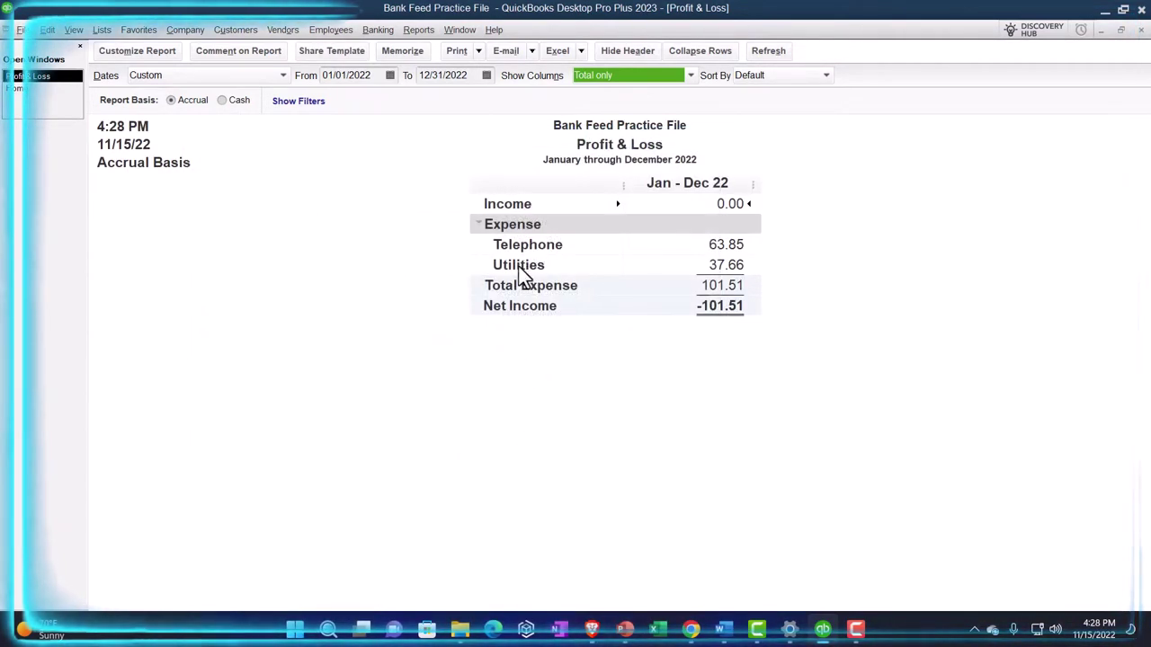
# Step: Open the standard Balance Sheet report and customize its date range from 01/01/2022 to 12/31/2022
pyautogui.click(393, 35)
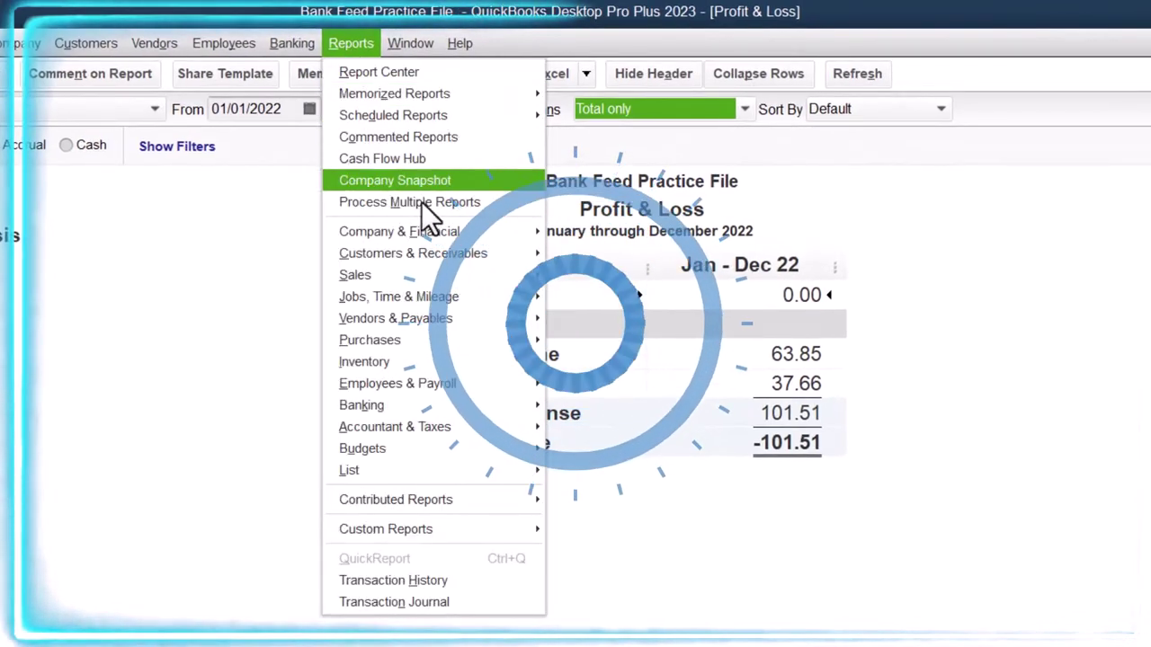
pyautogui.moveTo(477, 231)
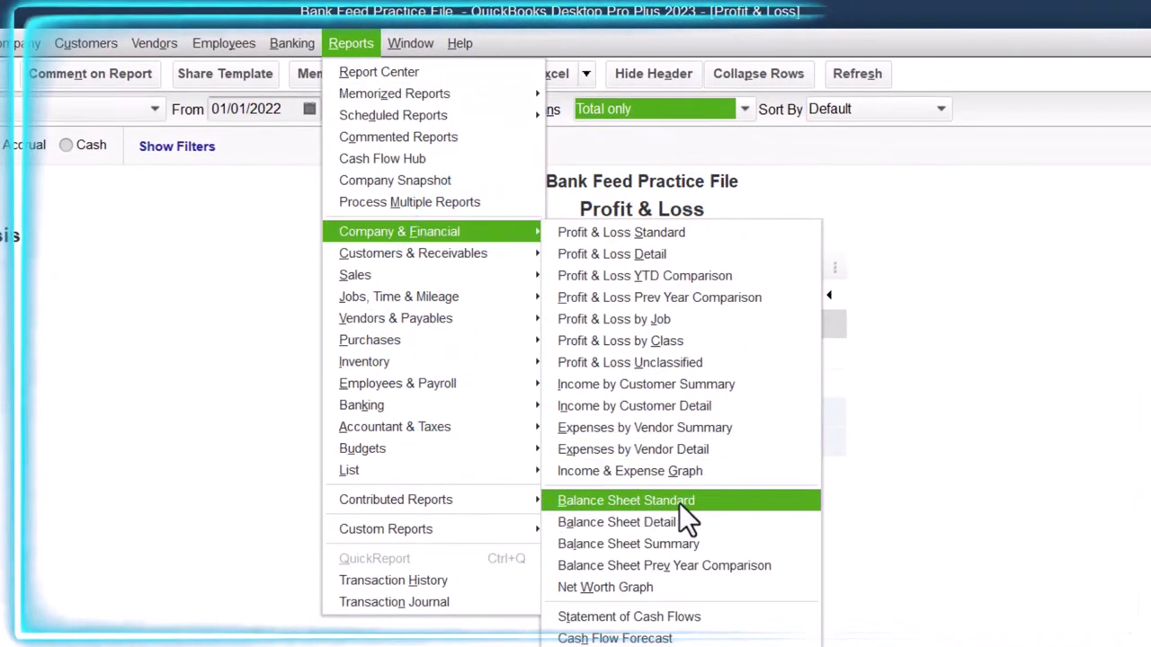
pyautogui.click(718, 502)
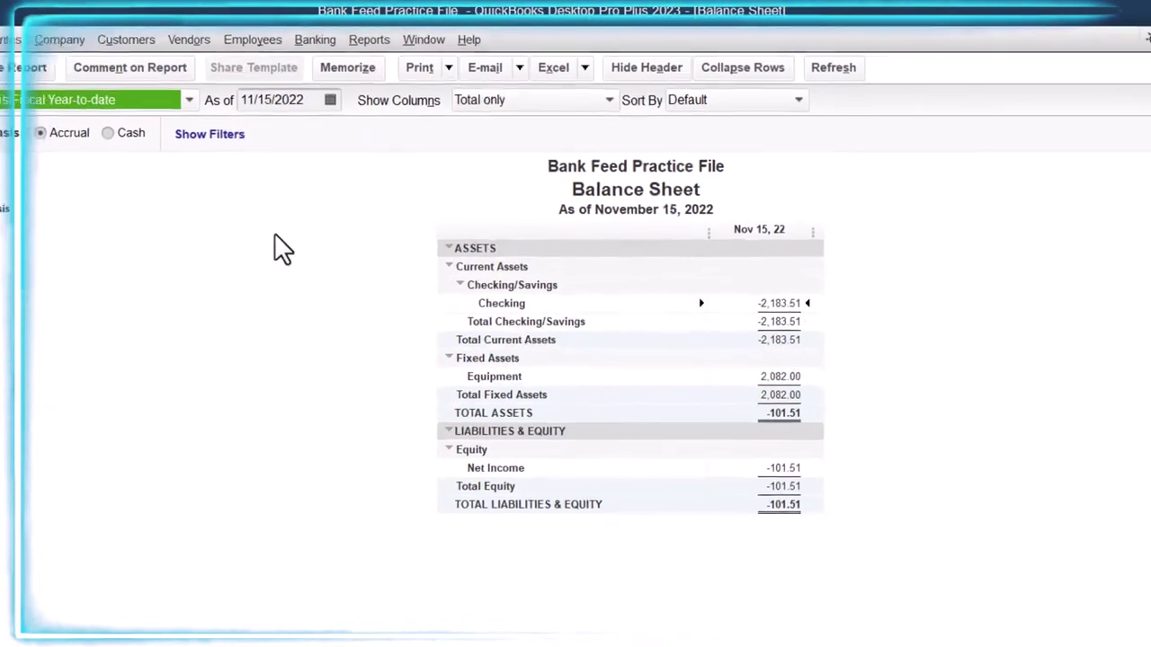
pyautogui.click(32, 75)
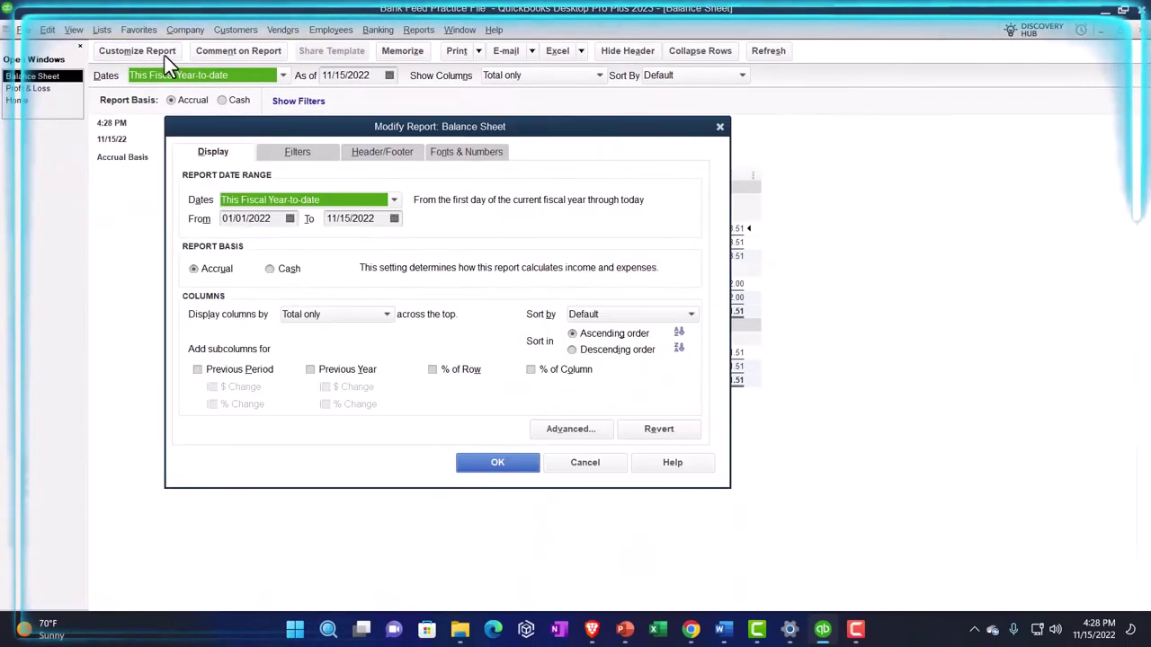
pyautogui.press('Tab')
pyautogui.write('0101')
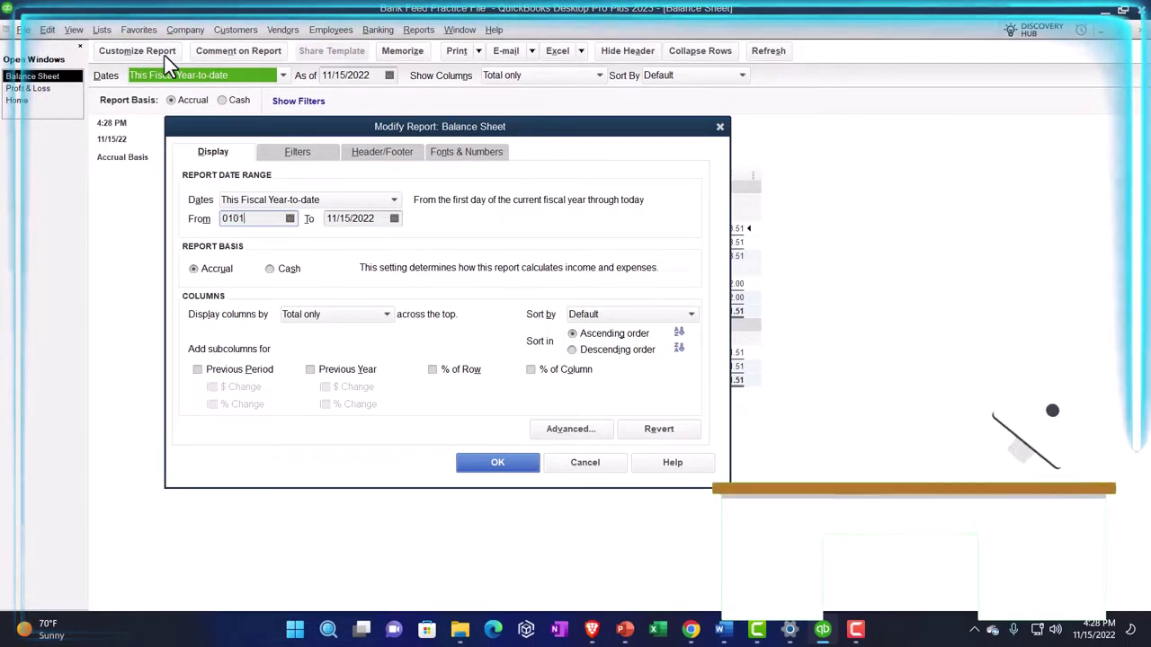
pyautogui.press('Tab')
pyautogui.write('12/31/2022')
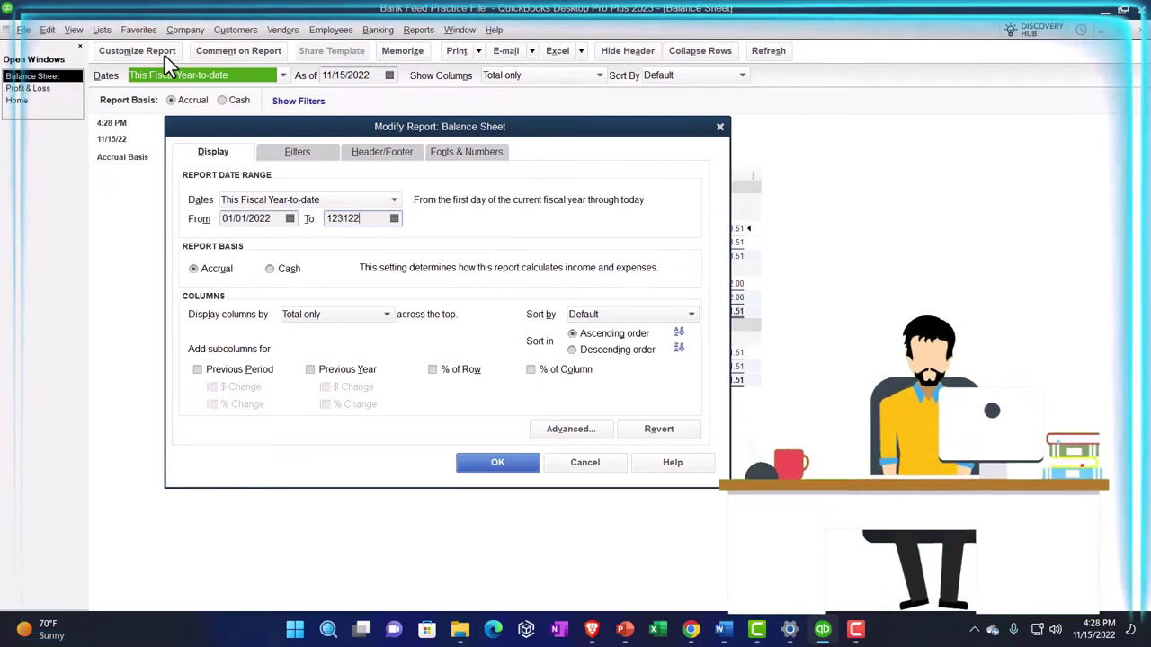
pyautogui.press('Tab')
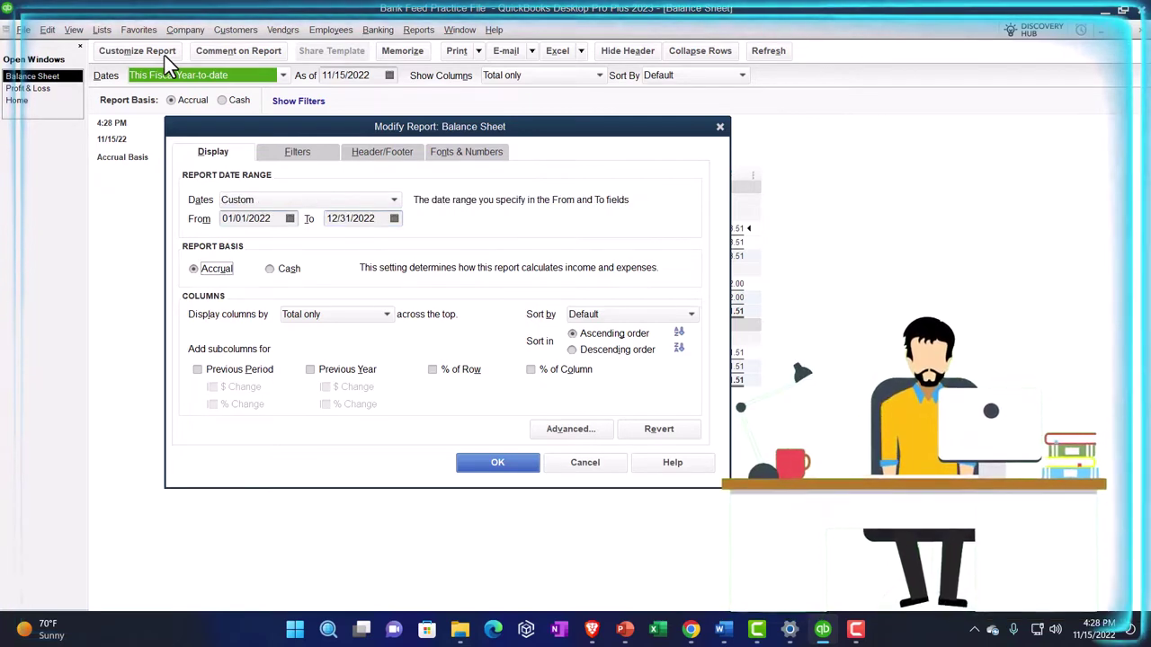
# Step: Set the Balance Sheet's column label font to size 14, including all related fonts, and apply the report changes
pyautogui.click(469, 151)
pyautogui.click(444, 340)
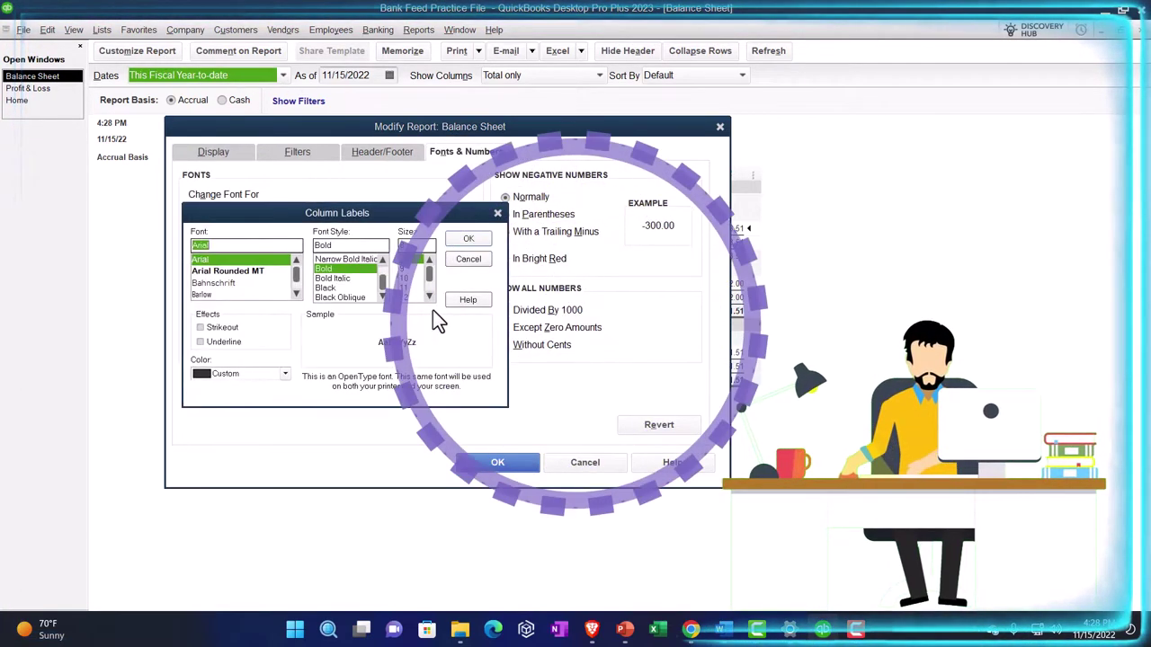
pyautogui.click(431, 298)
pyautogui.click(431, 298)
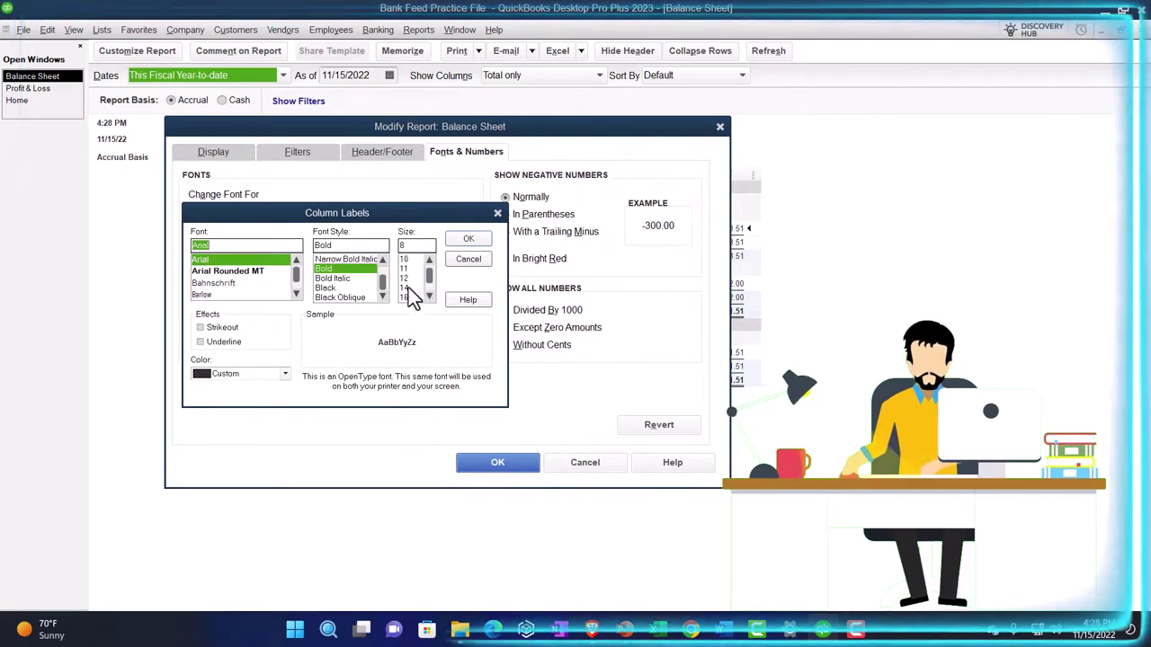
pyautogui.click(408, 288)
pyautogui.click(468, 239)
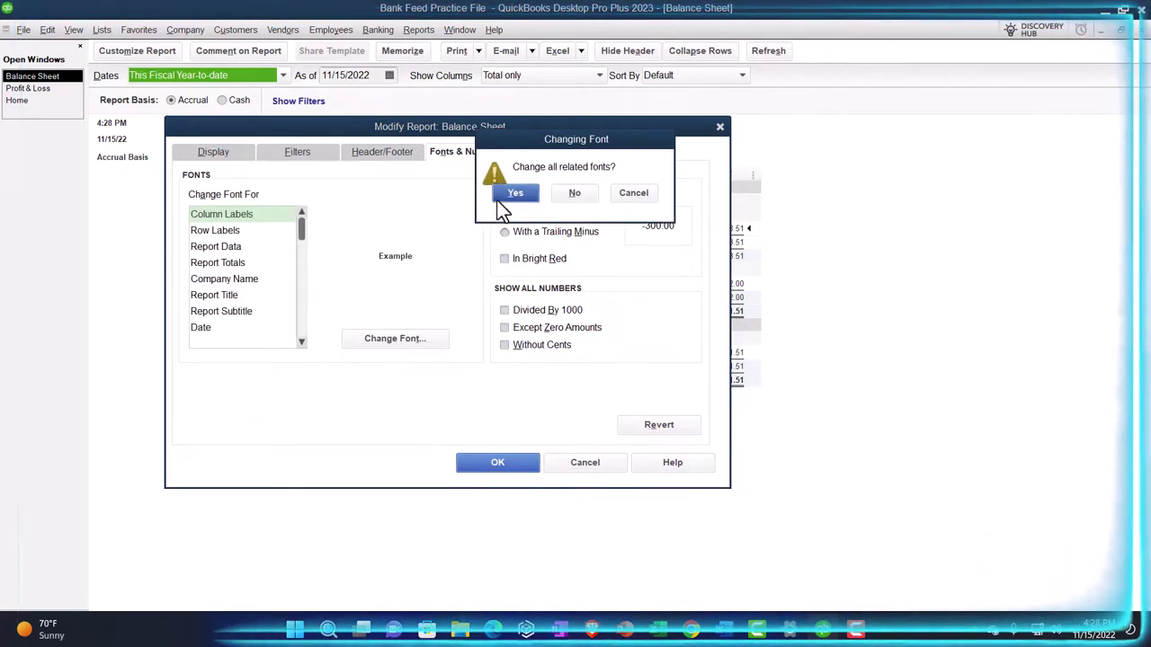
pyautogui.click(505, 193)
pyautogui.click(496, 462)
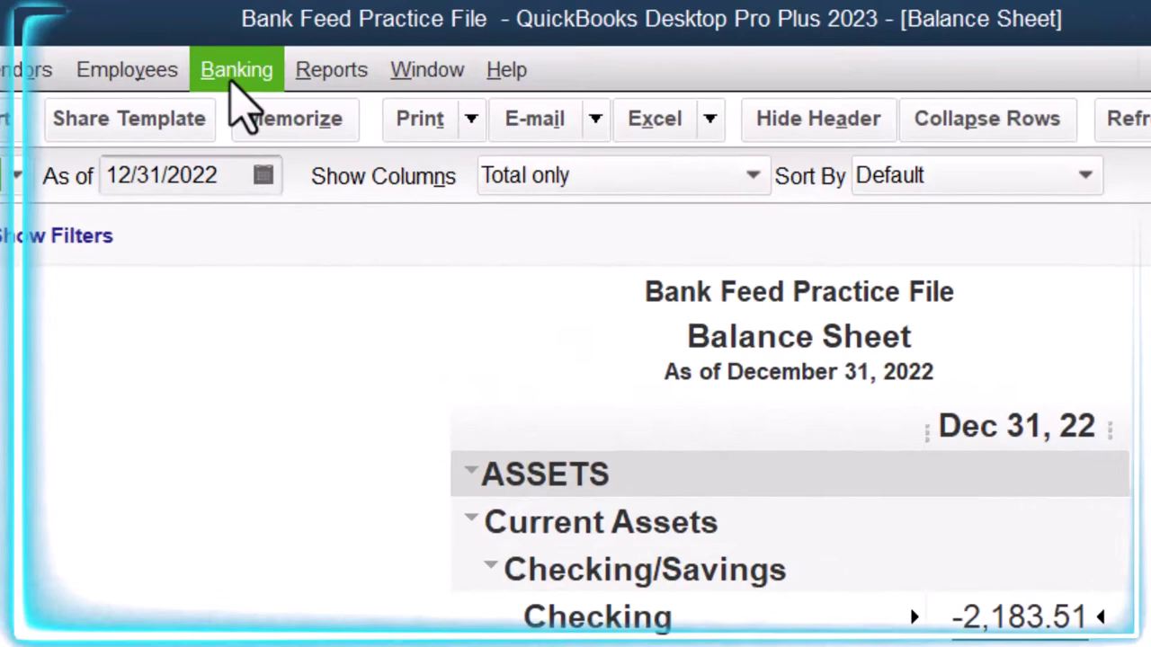
# Step: Open the Bank Feeds Center and maximize its window
pyautogui.click(378, 29)
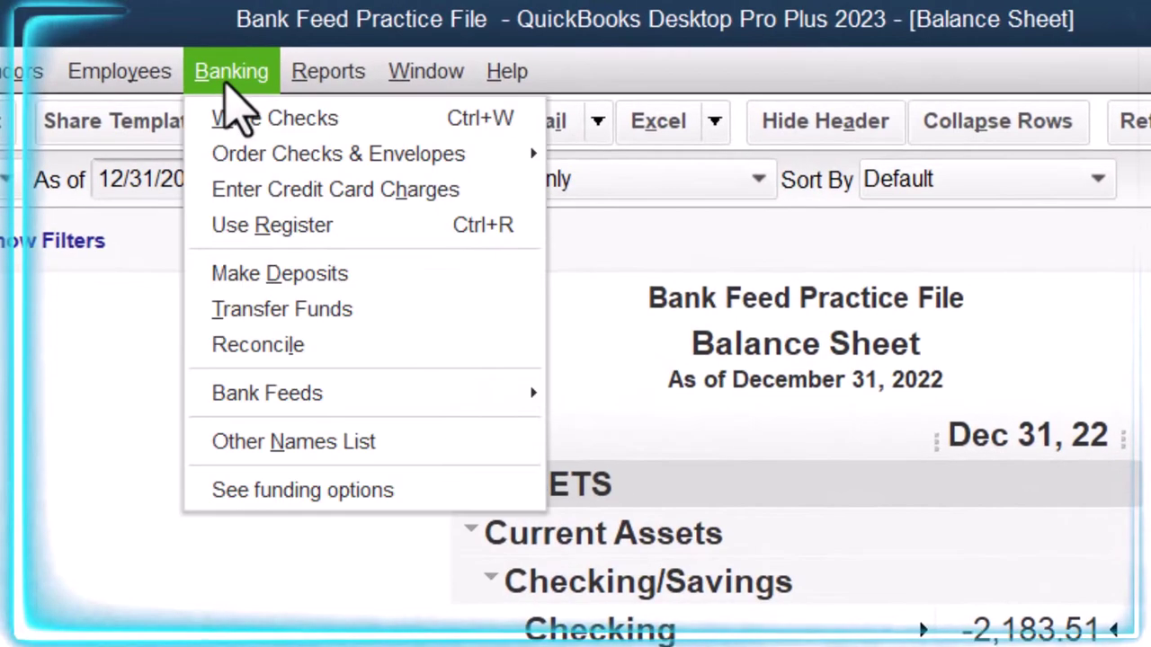
pyautogui.moveTo(264, 404)
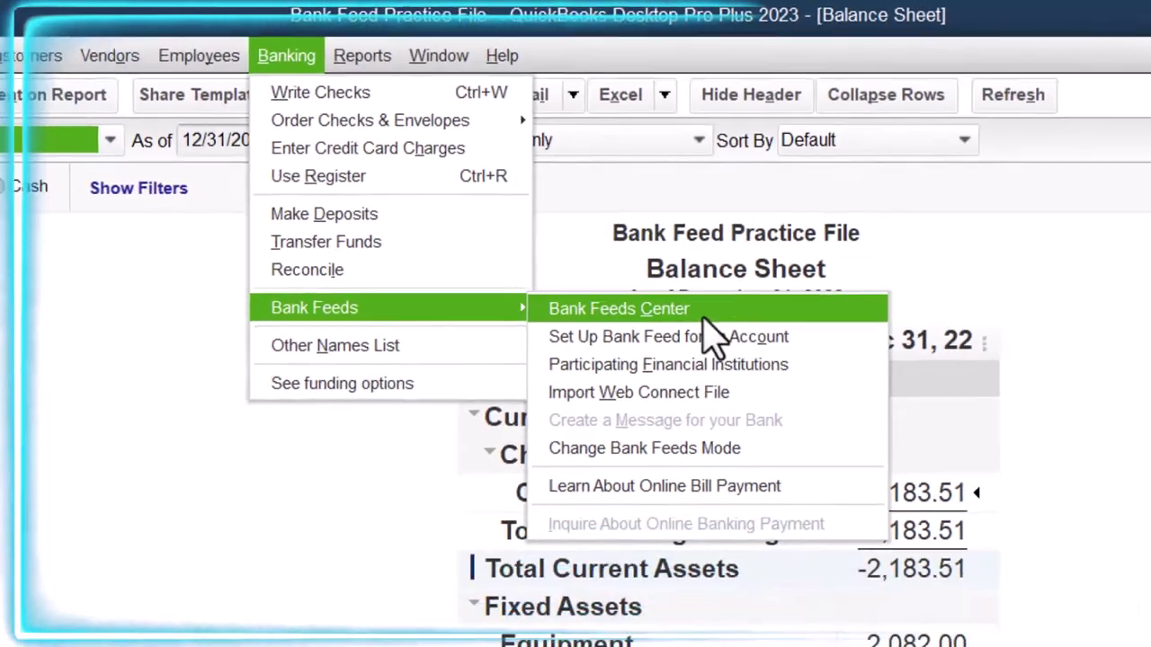
pyautogui.click(762, 400)
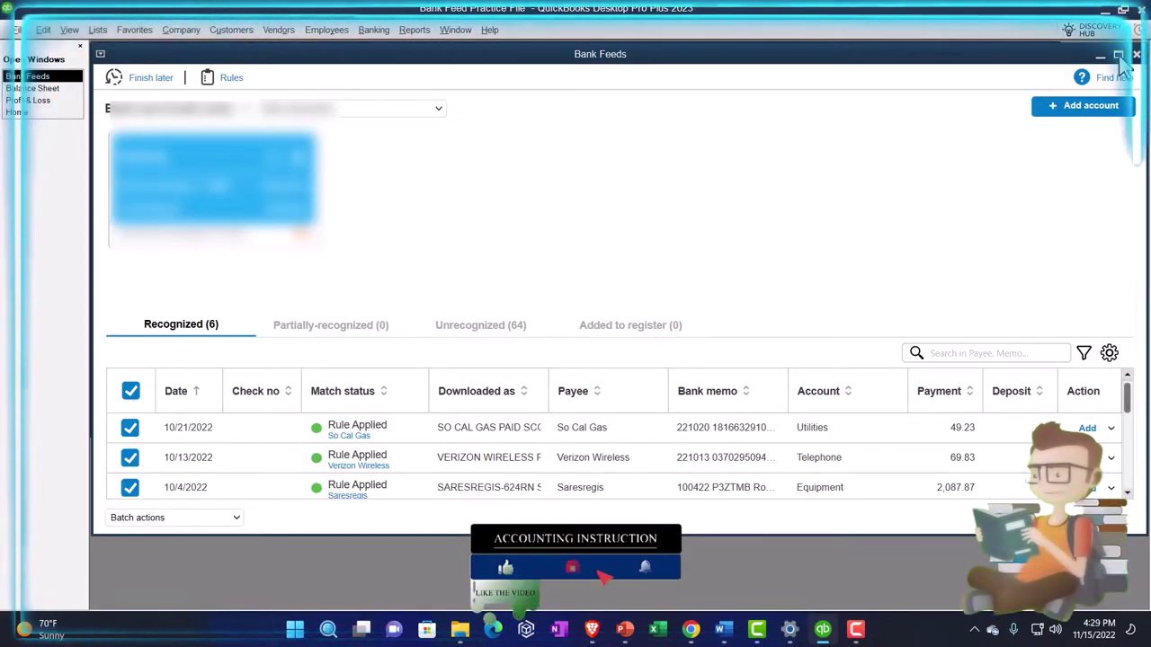
pyautogui.moveTo(1120, 59)
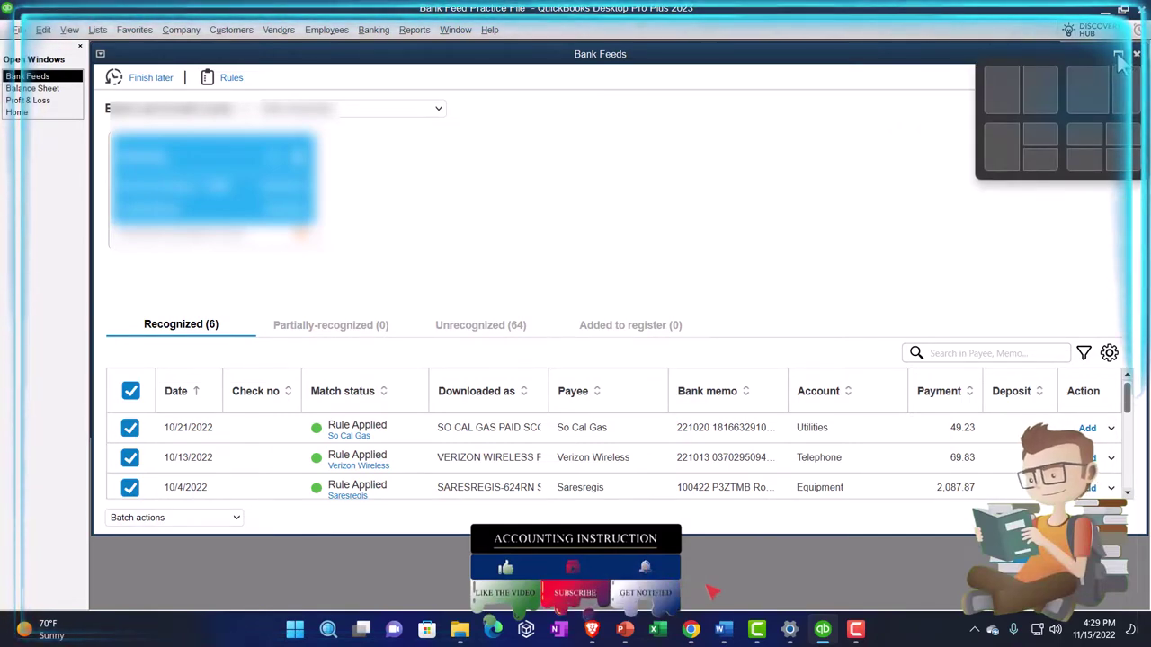
pyautogui.click(1118, 55)
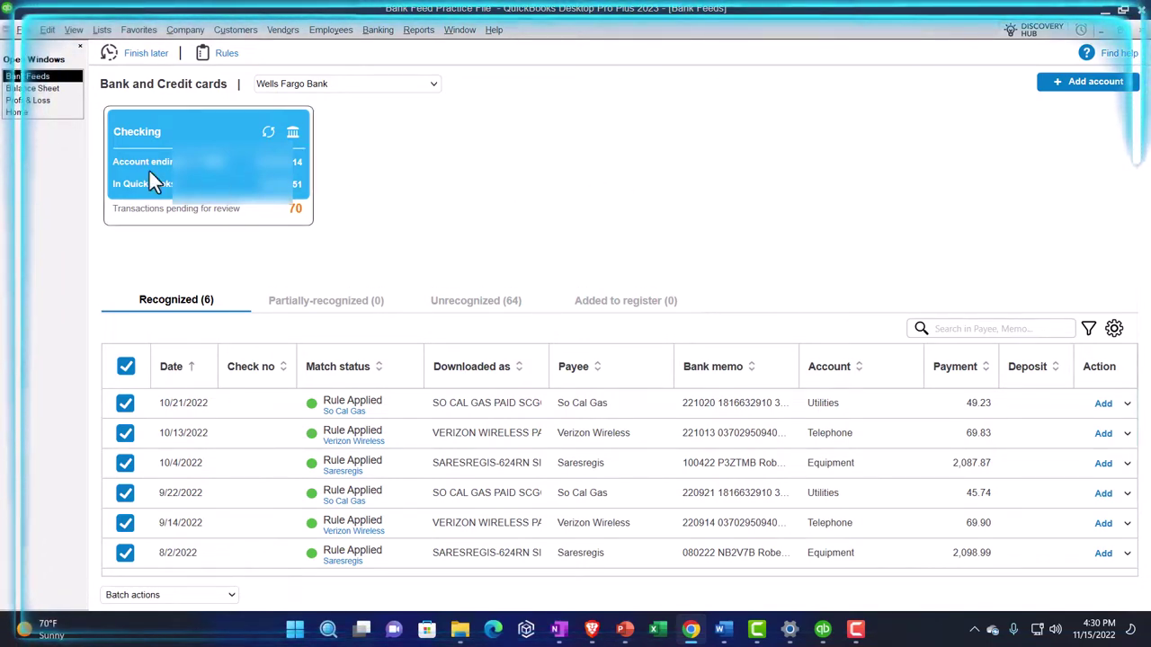
# Step: Return to the Home page and look over the available Company commands
pyautogui.click(20, 114)
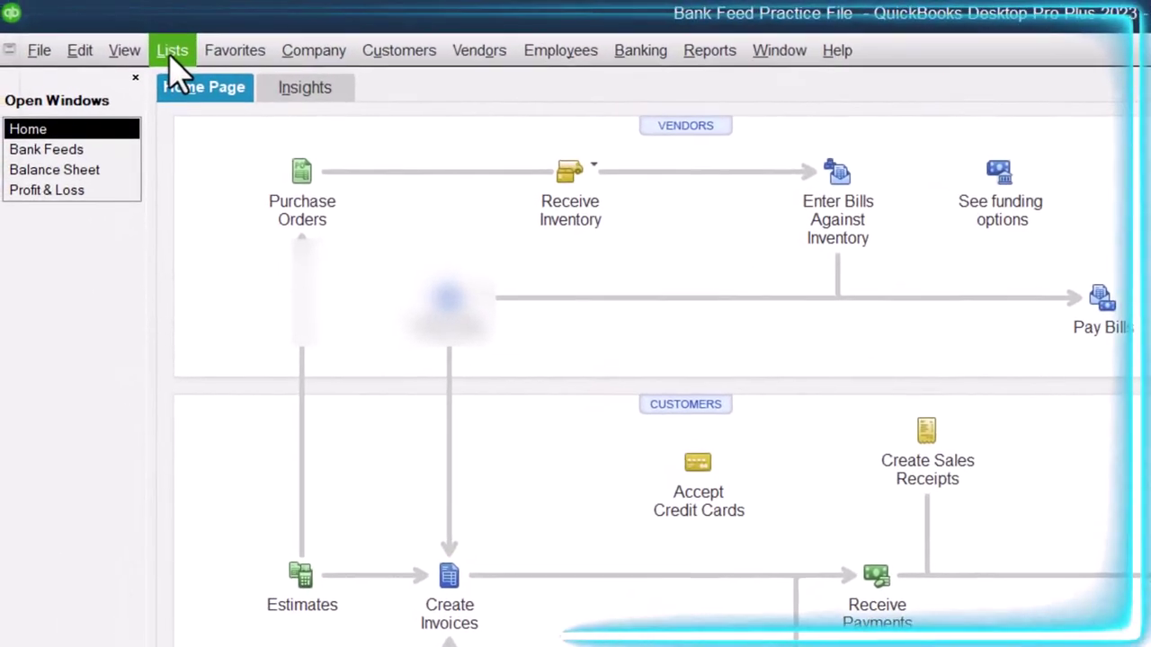
pyautogui.click(317, 52)
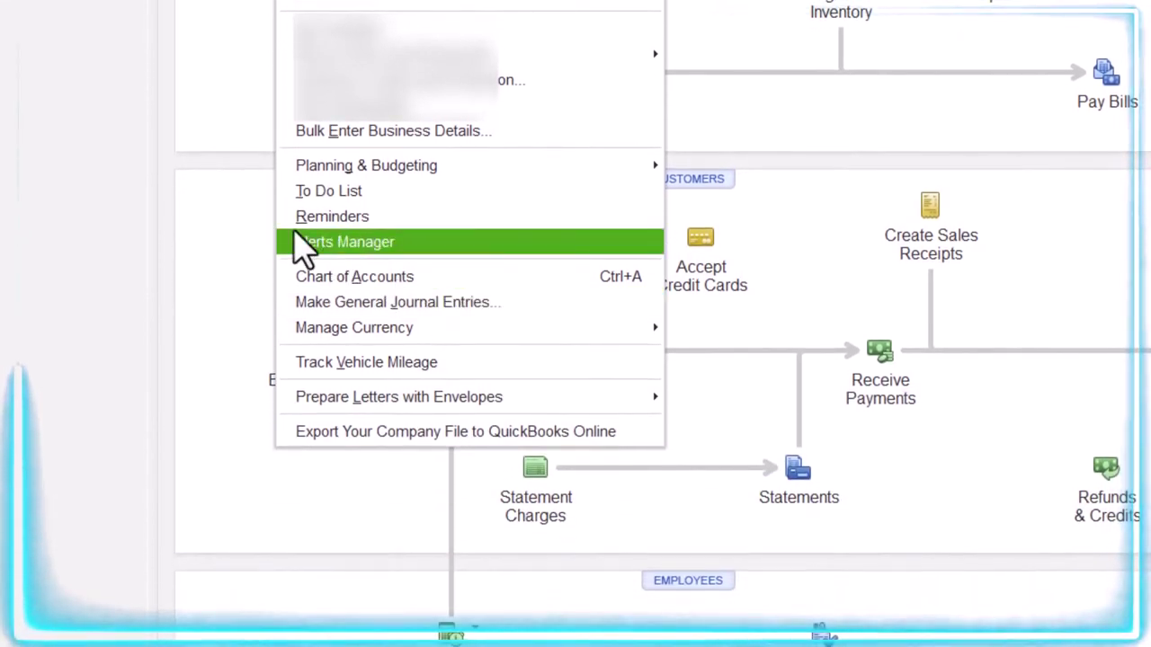
pyautogui.click(218, 210)
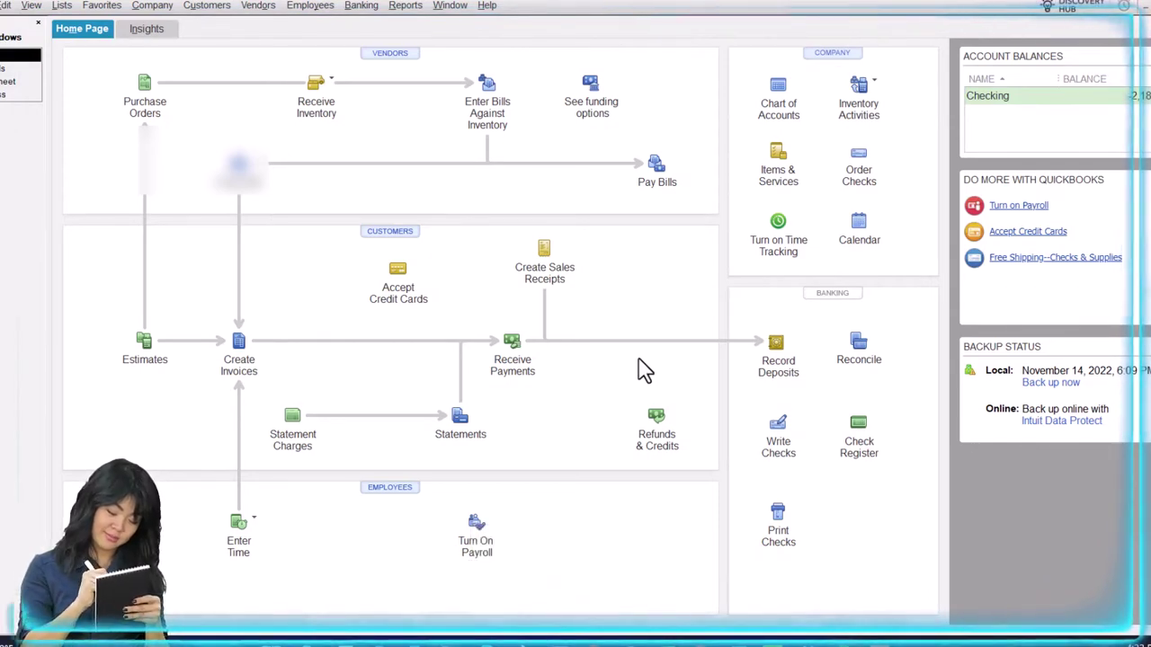
# Step: View the open Profit & Loss report and return to the Home page
pyautogui.click(8, 95)
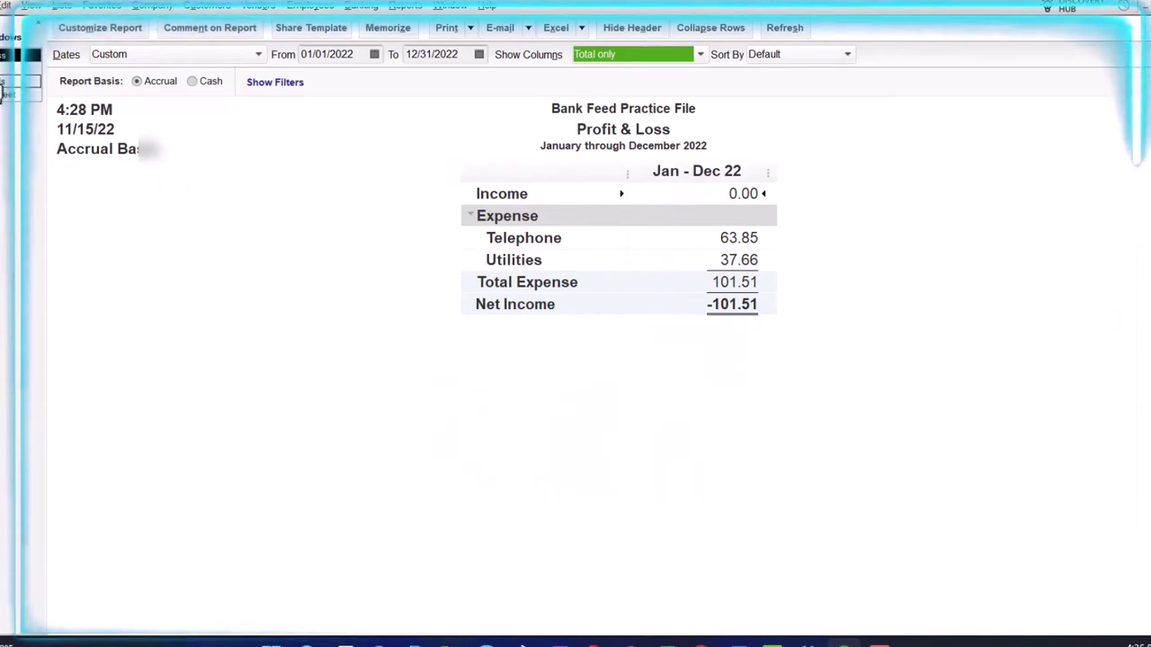
pyautogui.press('Escape')
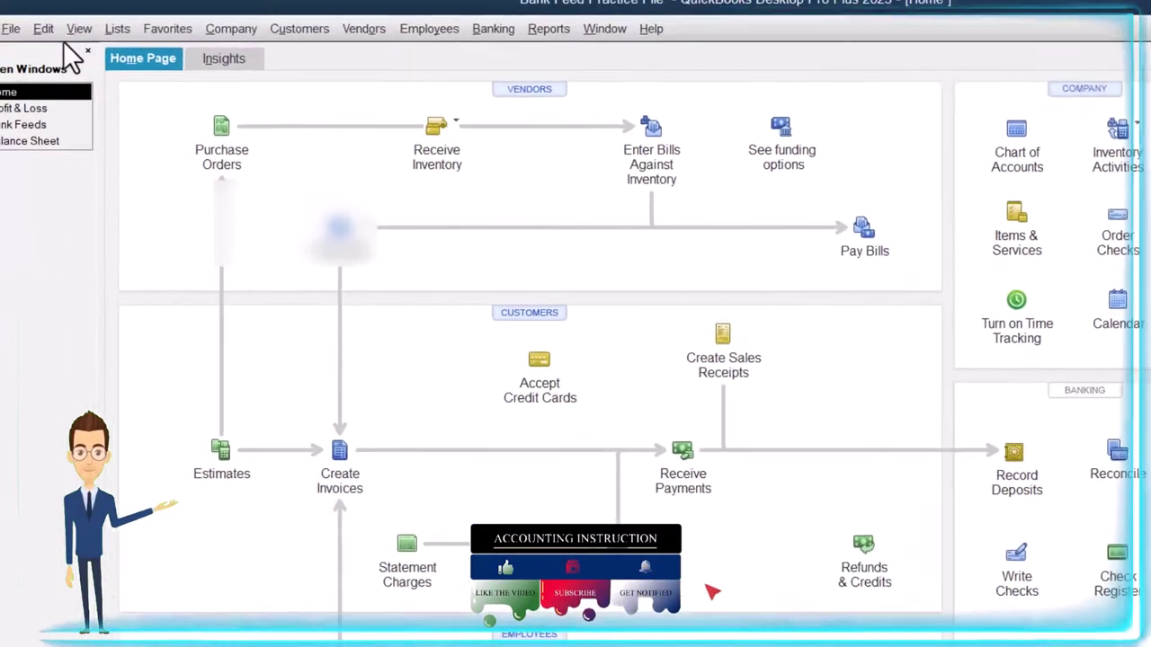
# Step: Review the company preferences for Items & Inventory, including the purchase order and inventory settings, and close the preferences
pyautogui.click(44, 28)
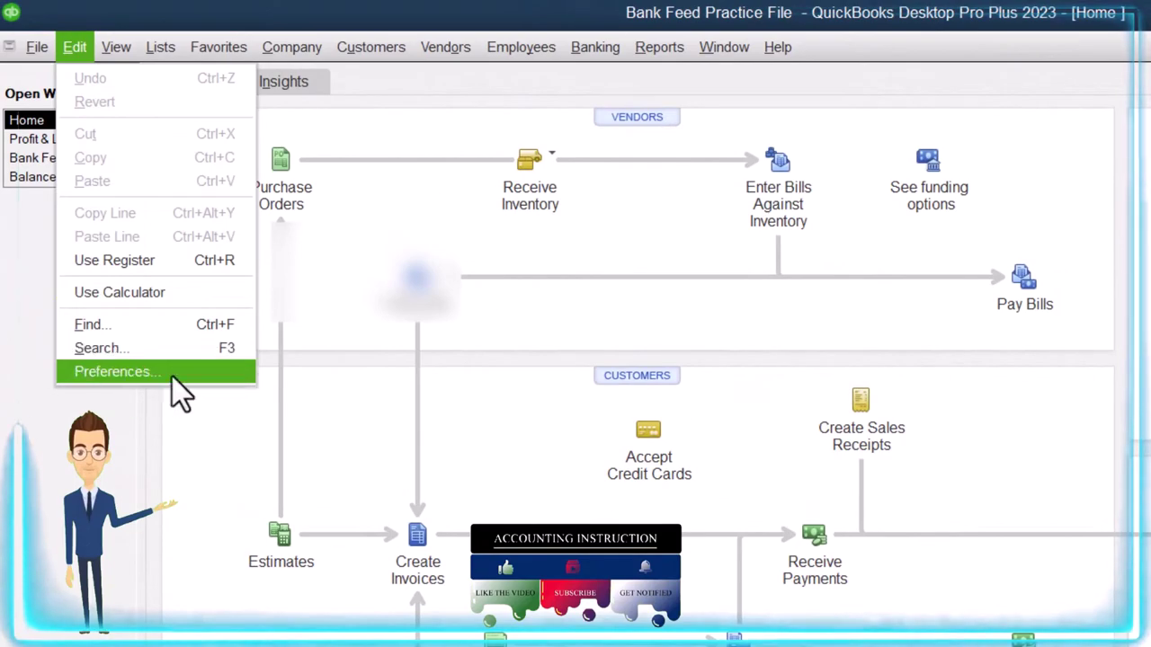
pyautogui.click(173, 376)
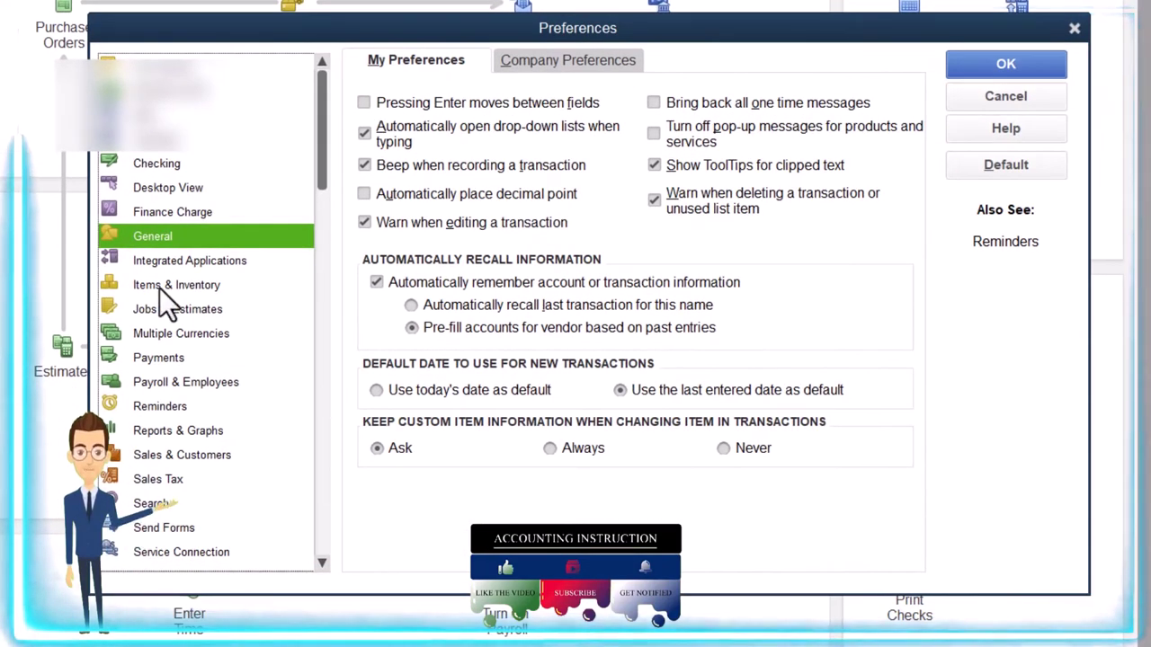
pyautogui.click(159, 288)
pyautogui.click(530, 63)
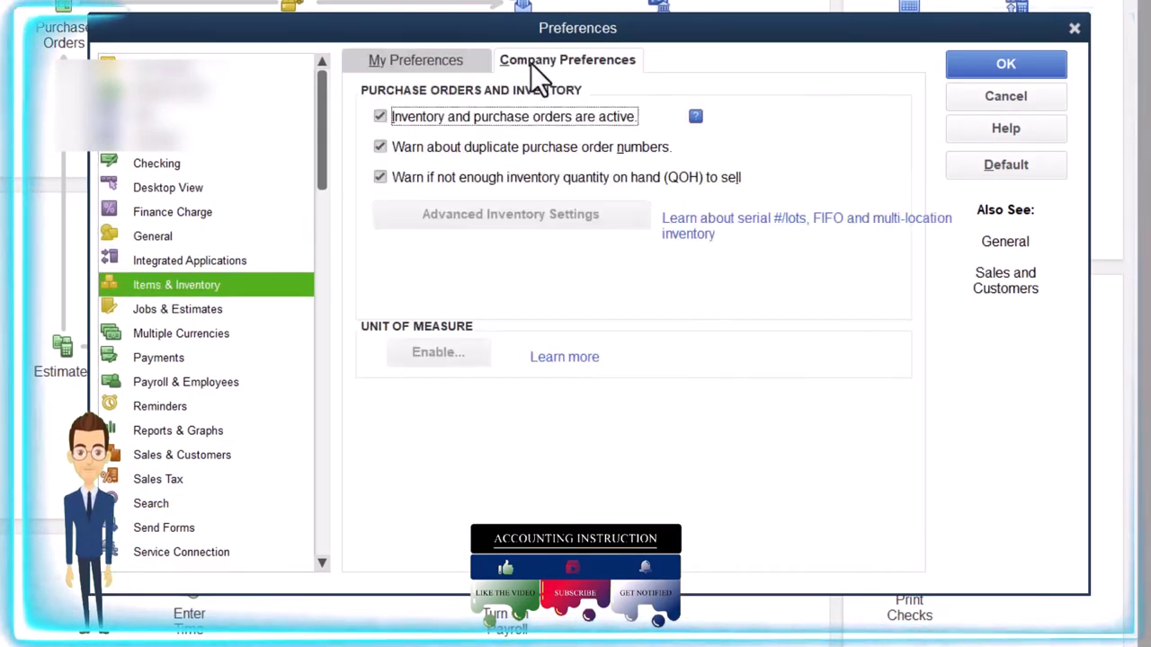
pyautogui.moveTo(536, 32); pyautogui.dragTo(534, 68)
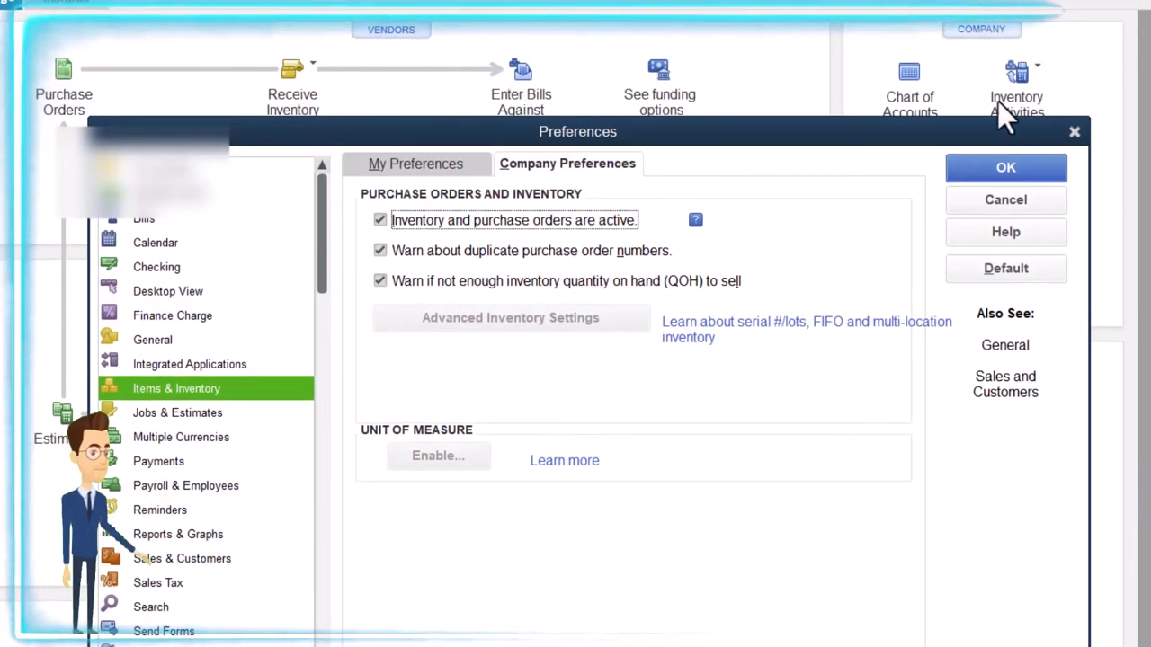
pyautogui.click(1073, 131)
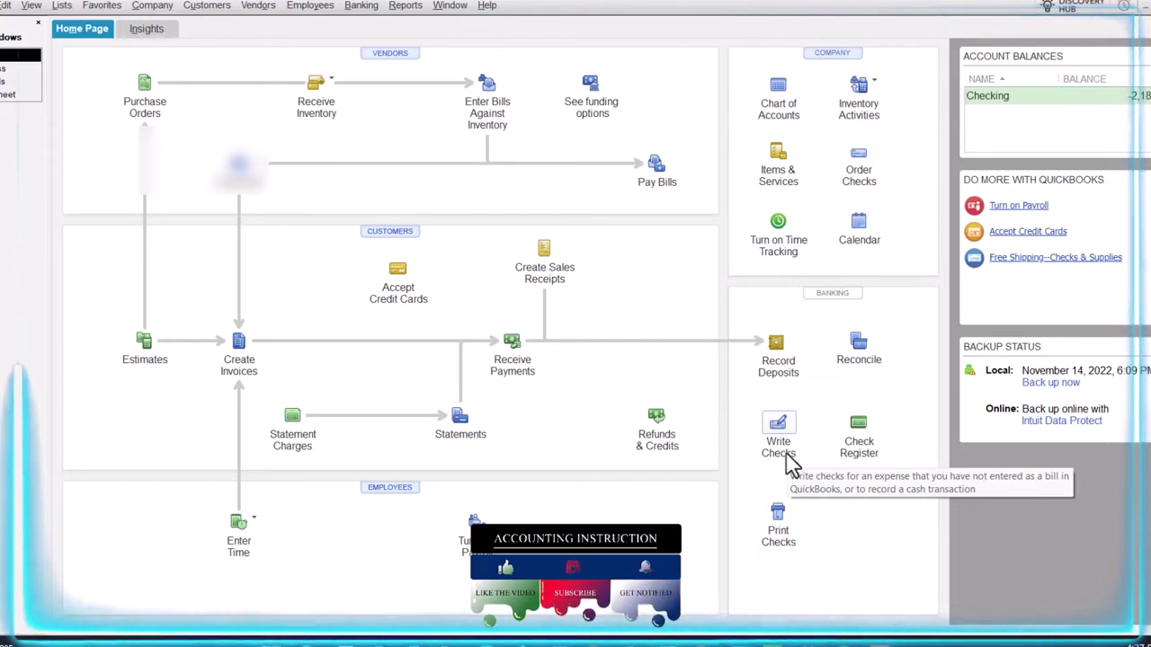
# Step: Open a blank Write Checks form, view its Items section, and close the form without recording a check
pyautogui.click(779, 430)
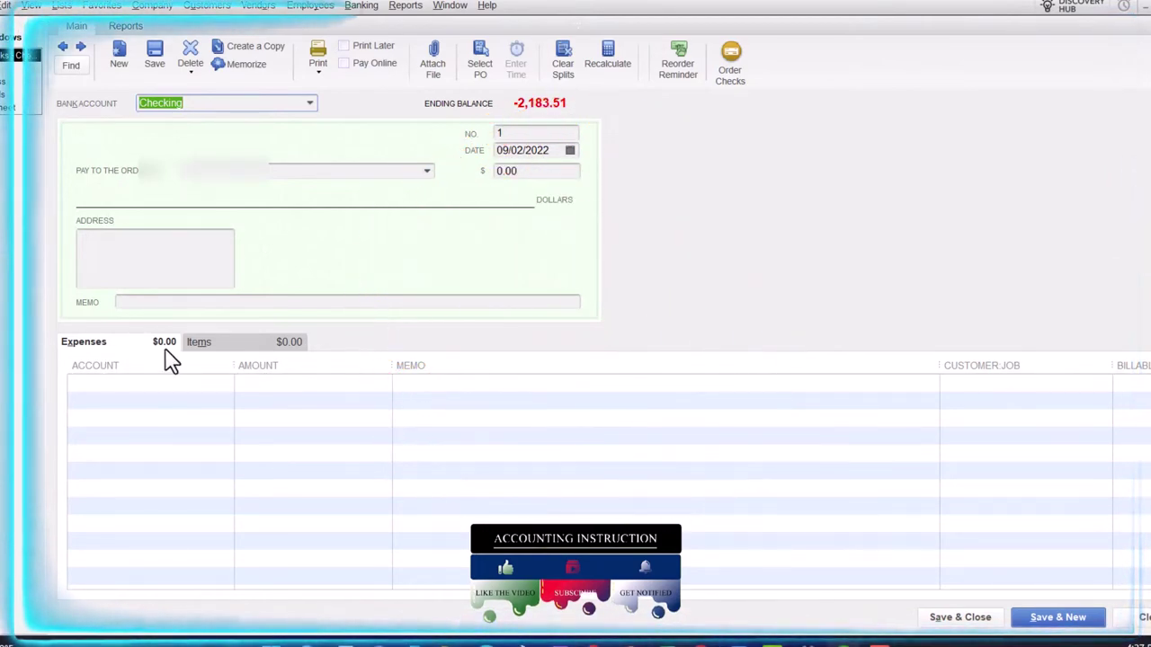
pyautogui.click(211, 344)
pyautogui.click(212, 346)
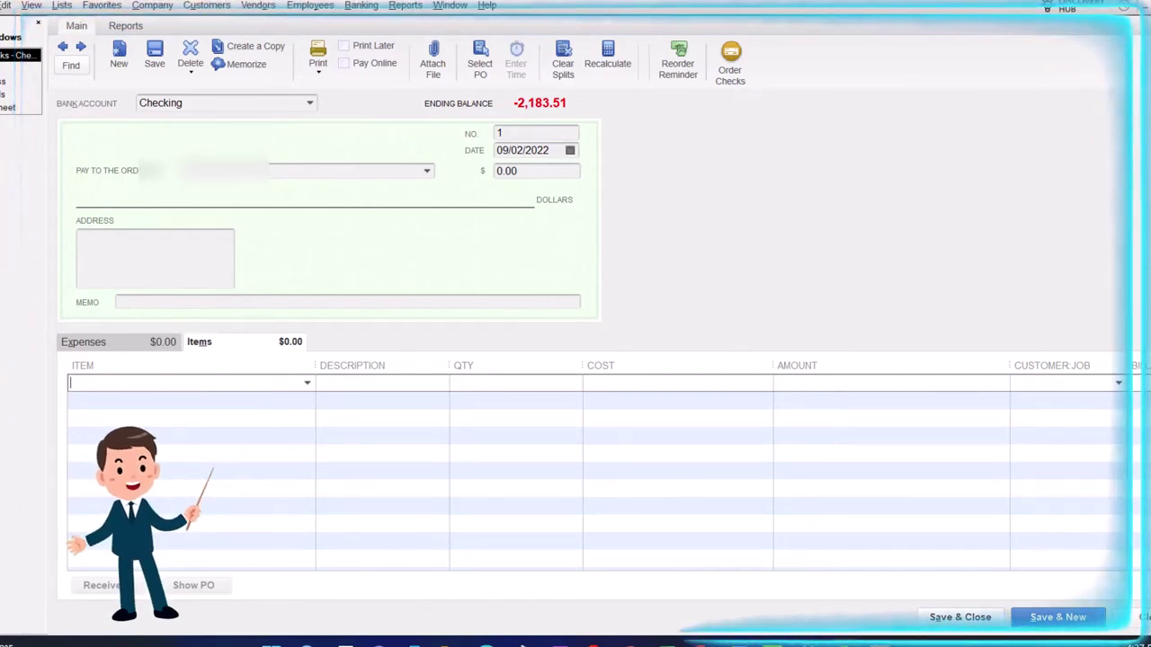
pyautogui.click(576, 322)
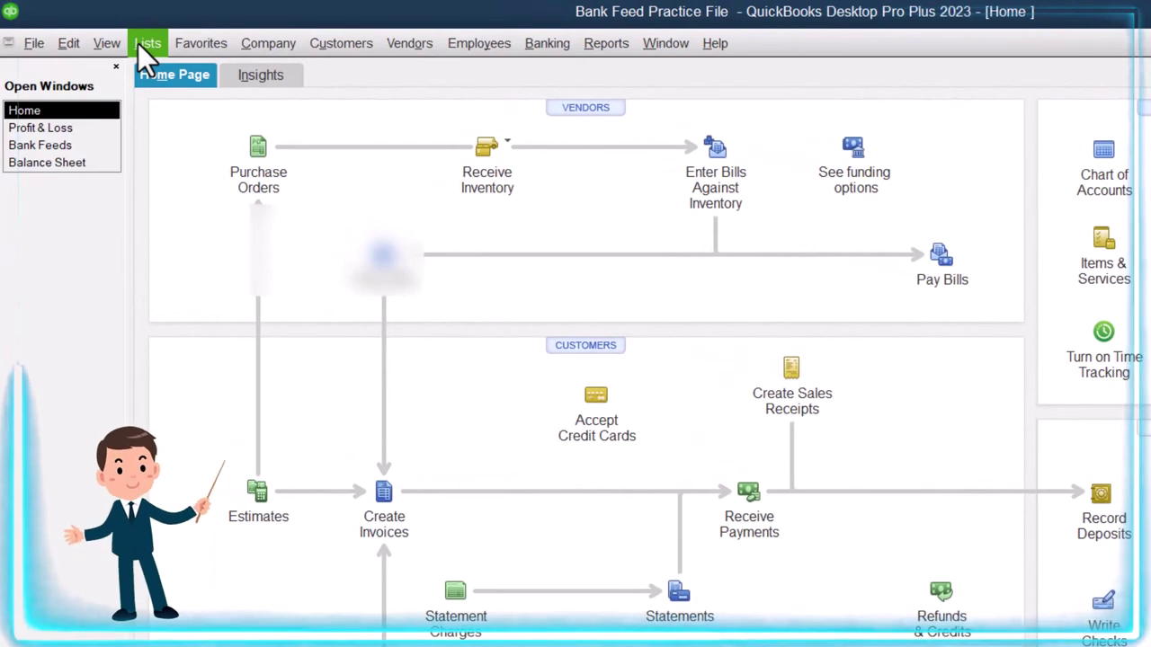
# Step: Open the Item List, view the item types available for a new item, and return to the Home page without creating one
pyautogui.click(144, 45)
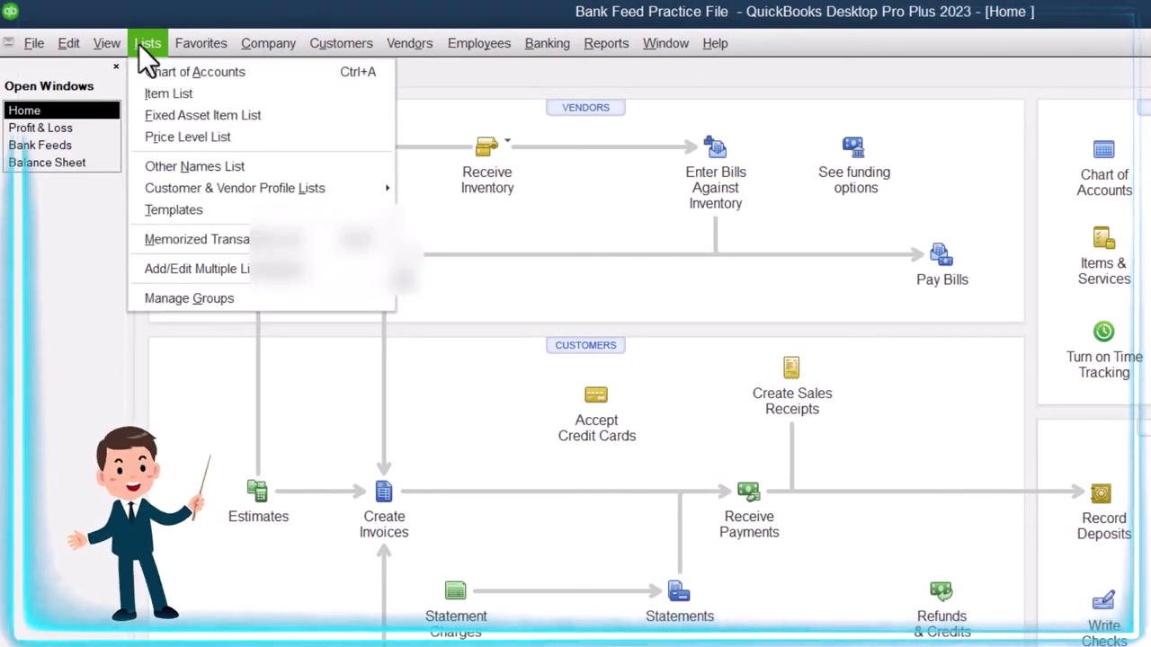
pyautogui.click(199, 97)
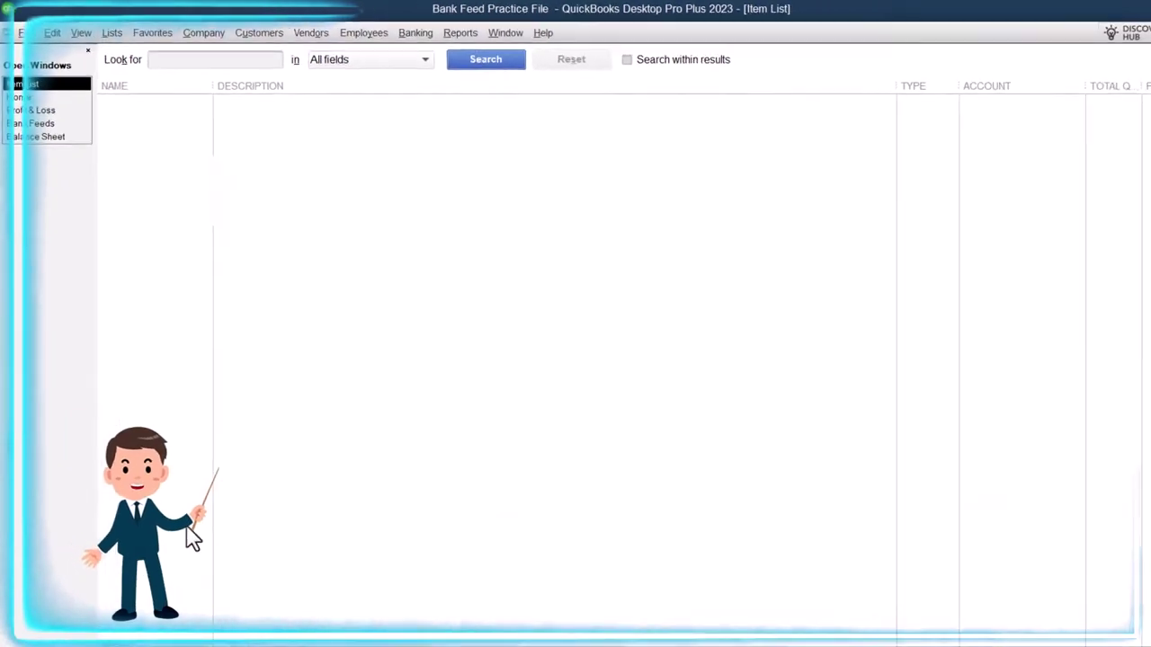
pyautogui.click(135, 602)
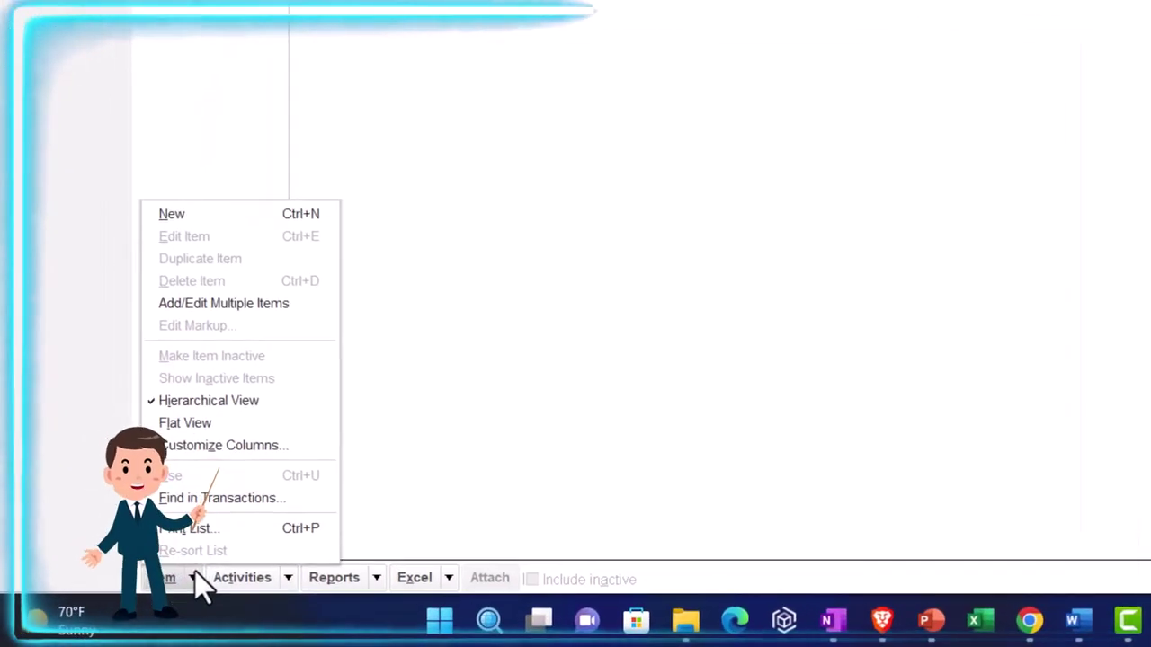
pyautogui.hotkey('ctrl', 'n')
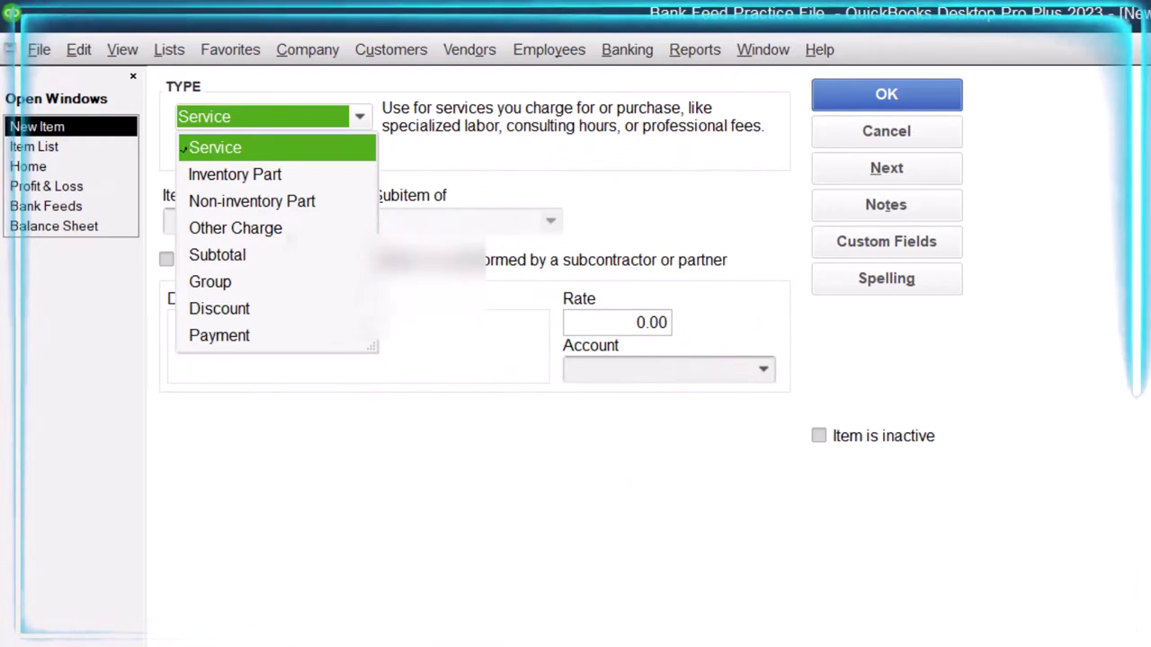
pyautogui.press('Escape')
pyautogui.press('Escape')
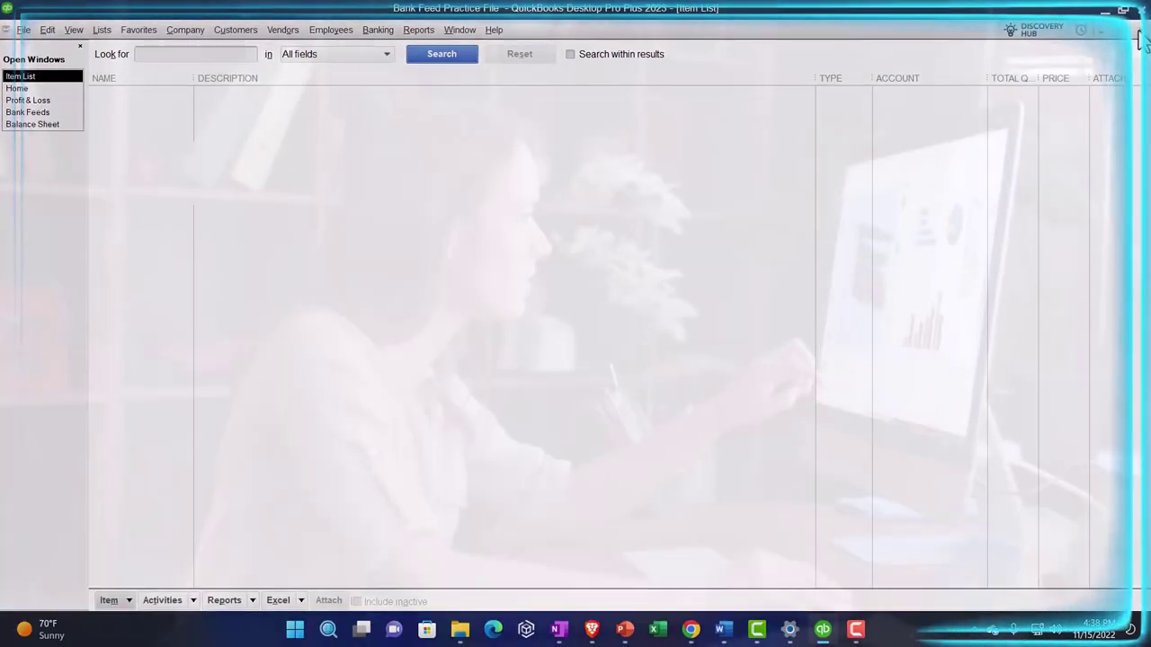
pyautogui.press('Escape')
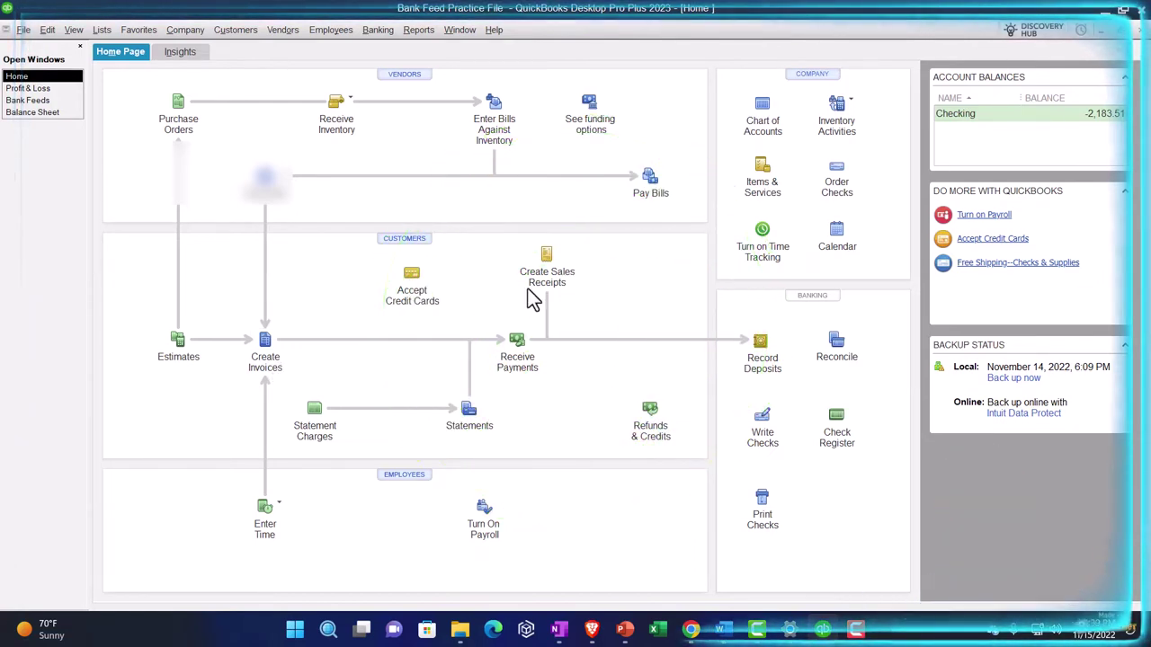
# Step: Open a blank invoice, check the choices in its first item line, and close the form without saving
pyautogui.click(270, 353)
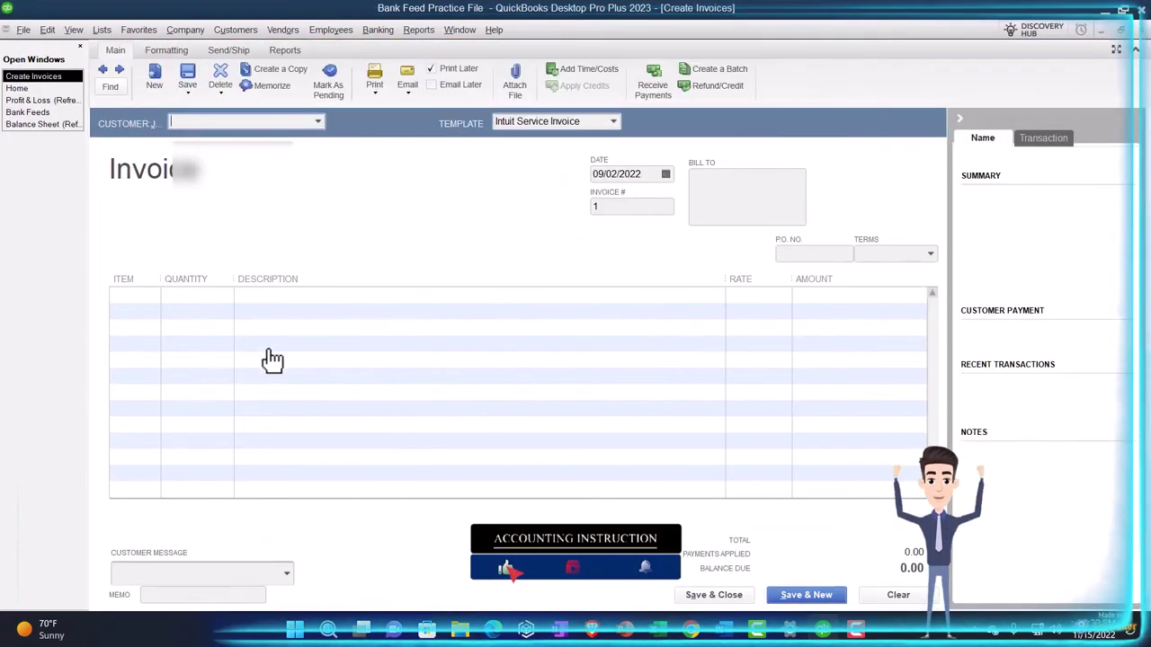
pyautogui.click(153, 297)
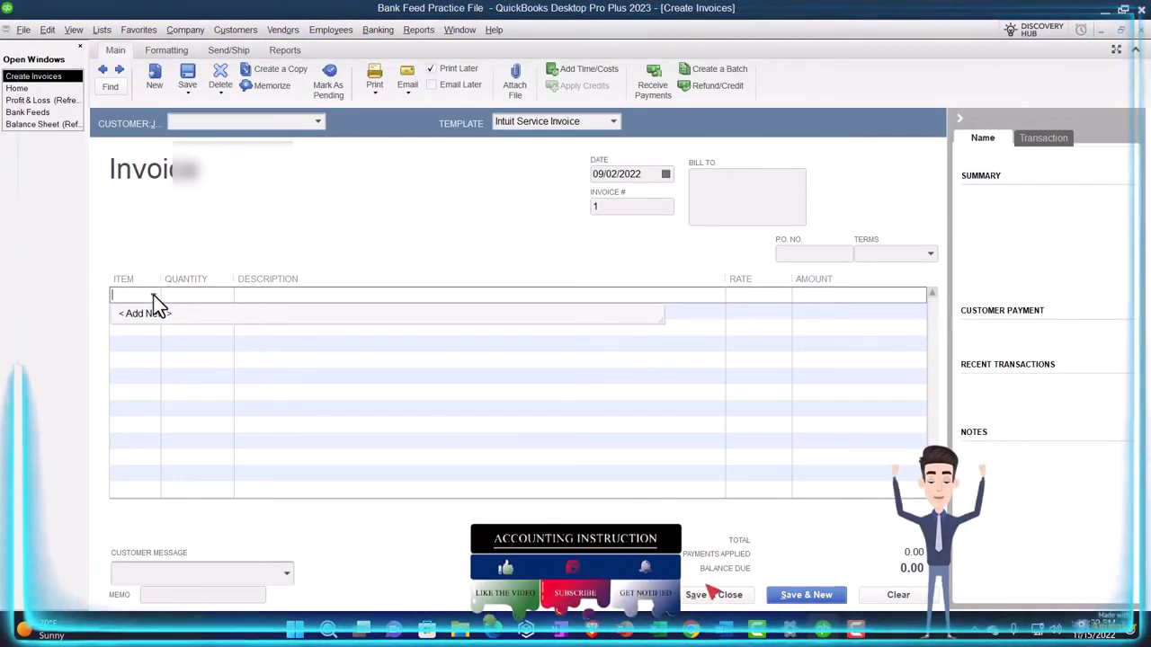
pyautogui.click(383, 217)
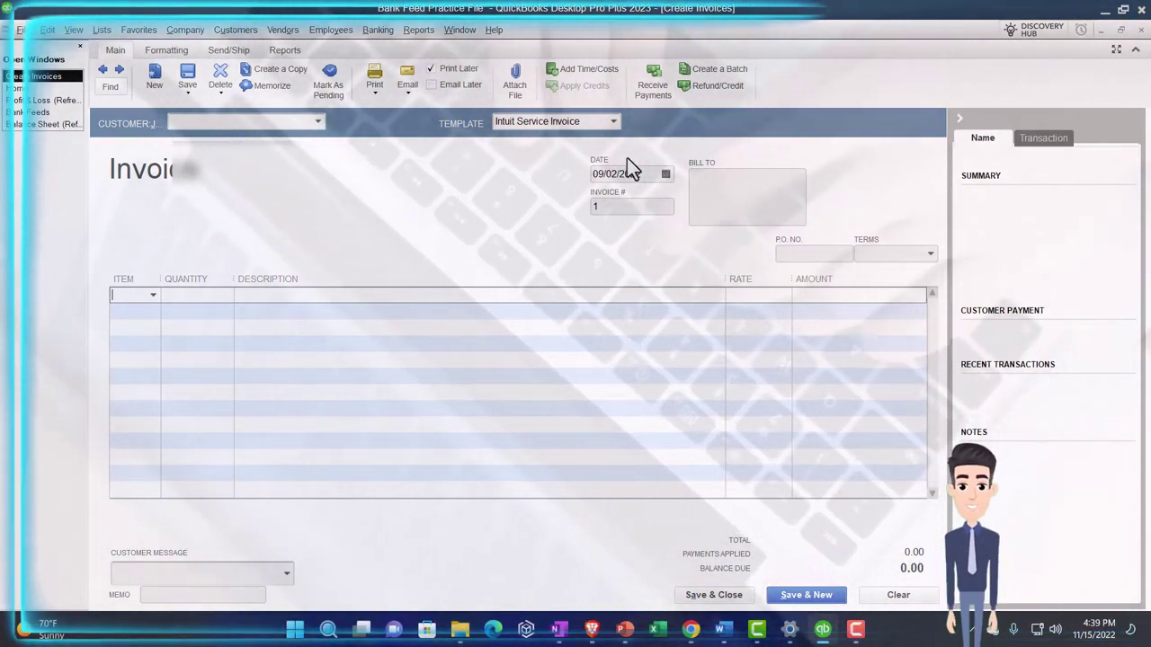
pyautogui.click(1139, 32)
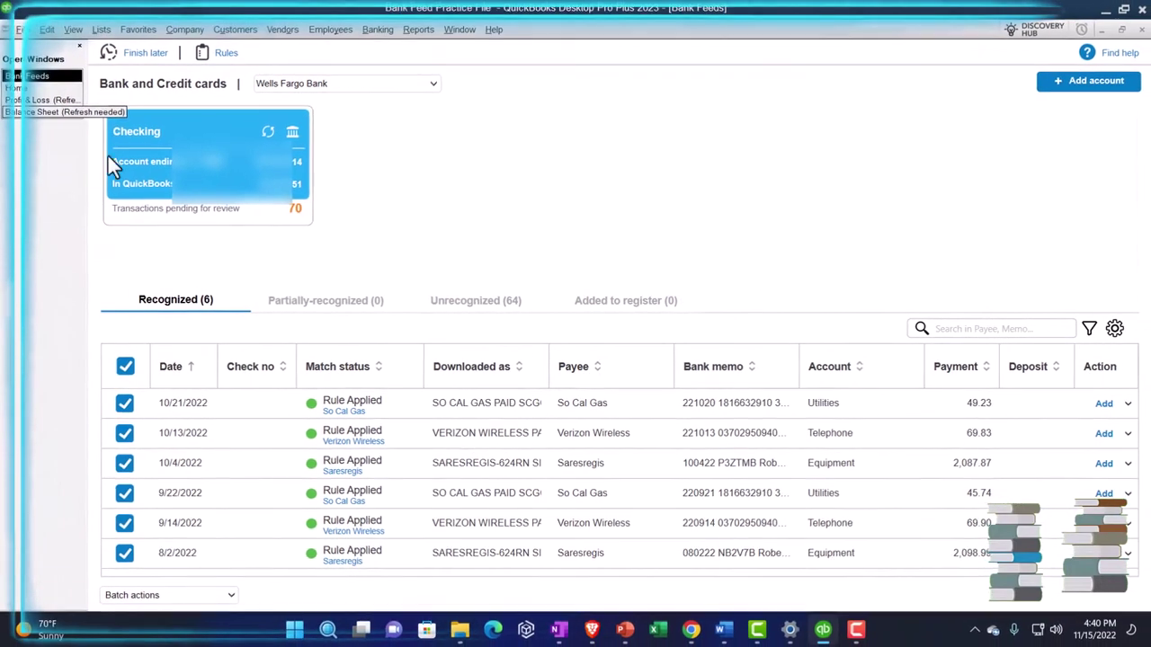
# Step: Show the unrecognized bank feed transactions in Bank Feeds and sort them by the Downloaded as description
pyautogui.click(469, 303)
pyautogui.scroll(-8, 505, 454)
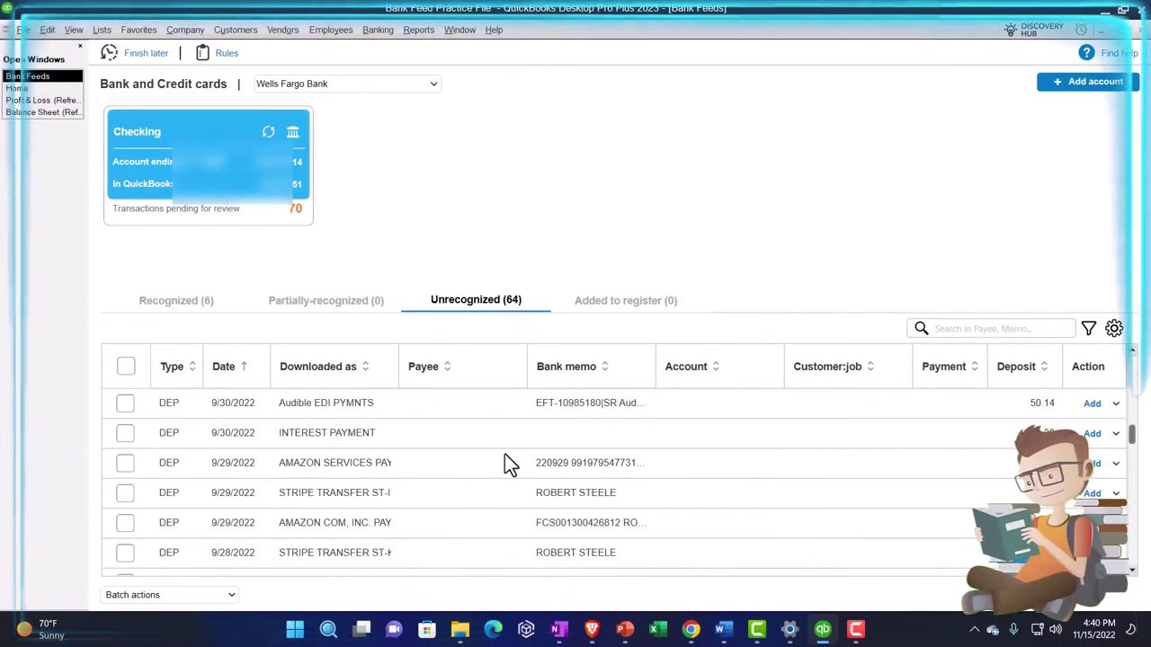
pyautogui.scroll(-1, 369, 511)
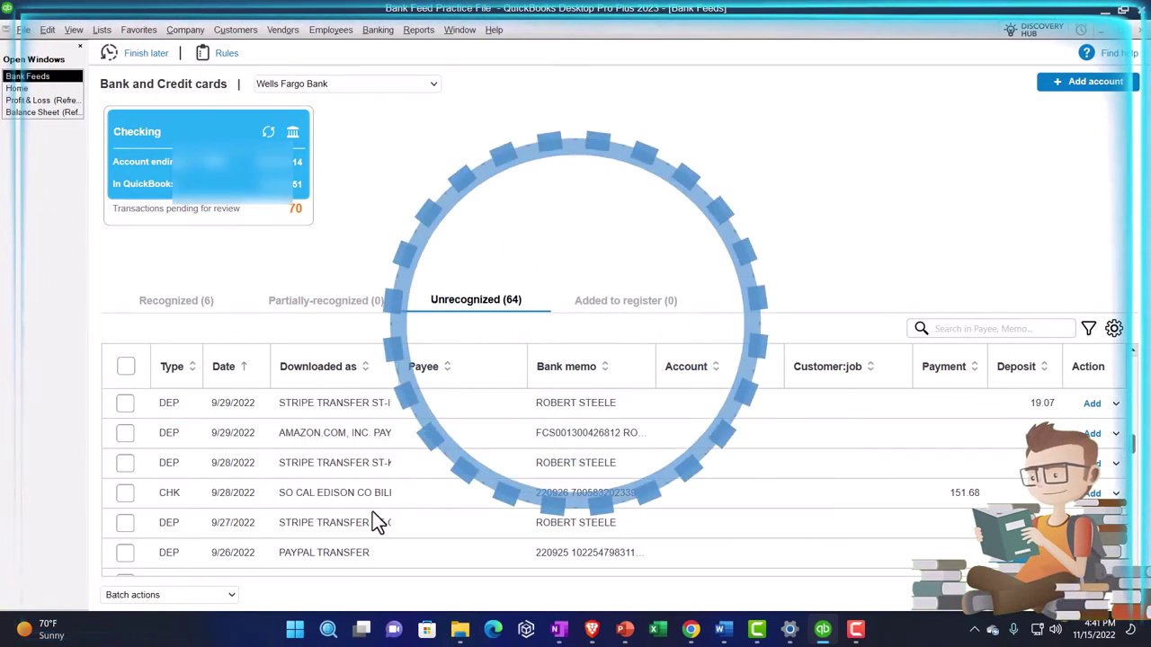
pyautogui.click(320, 371)
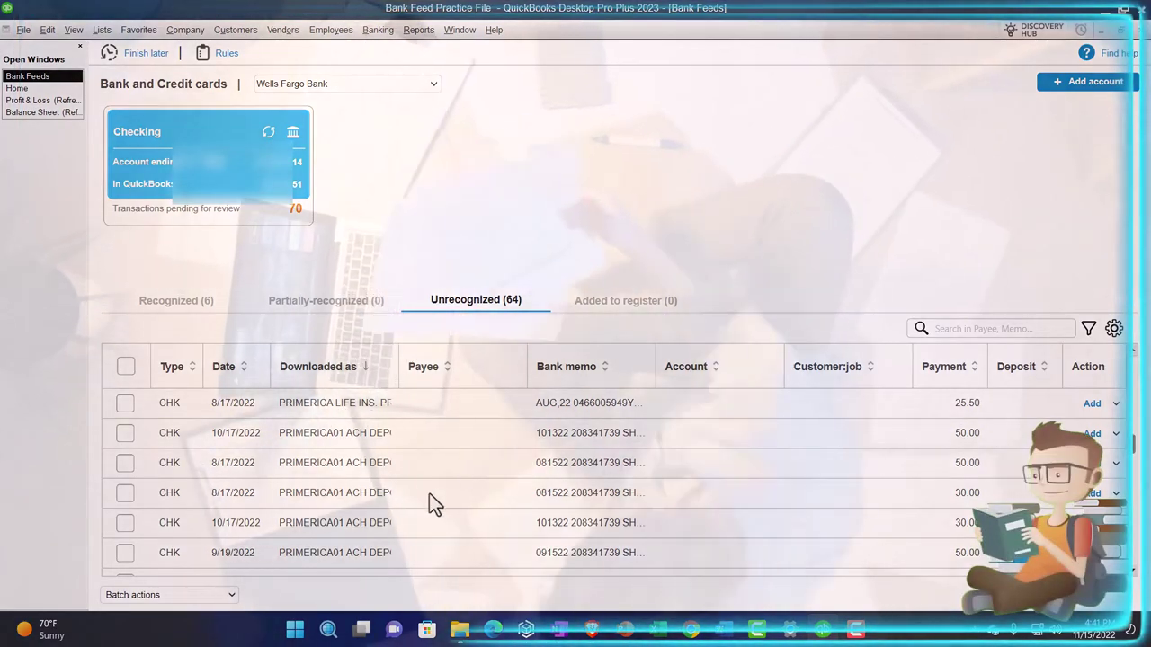
# Step: Set the payee of the 8/17/2022 PRIMERICA01 payment of 30.00 to Primerica, quick-adding the name as a vendor
pyautogui.click(435, 501)
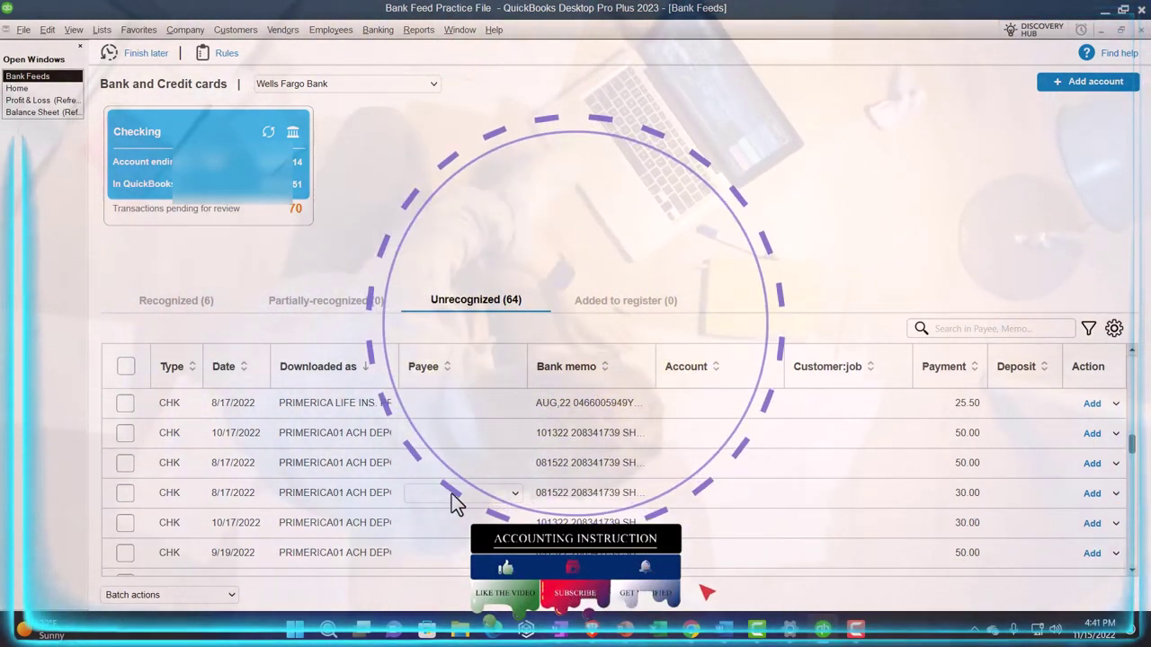
pyautogui.write('P')
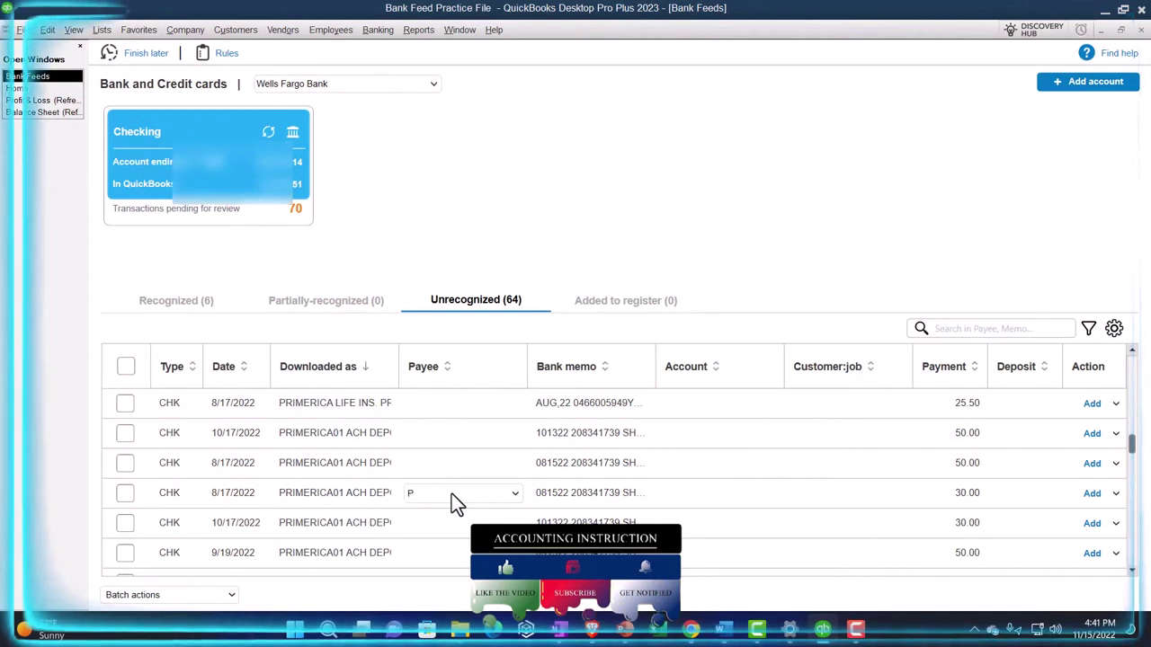
pyautogui.write('rimerica')
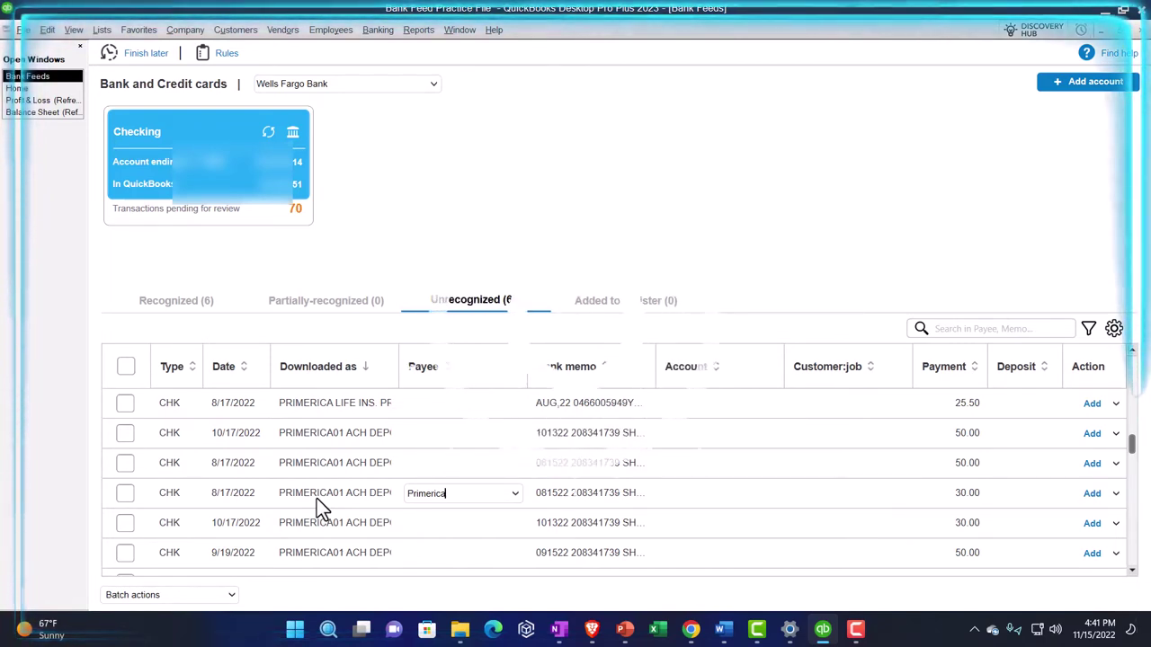
pyautogui.press('Tab')
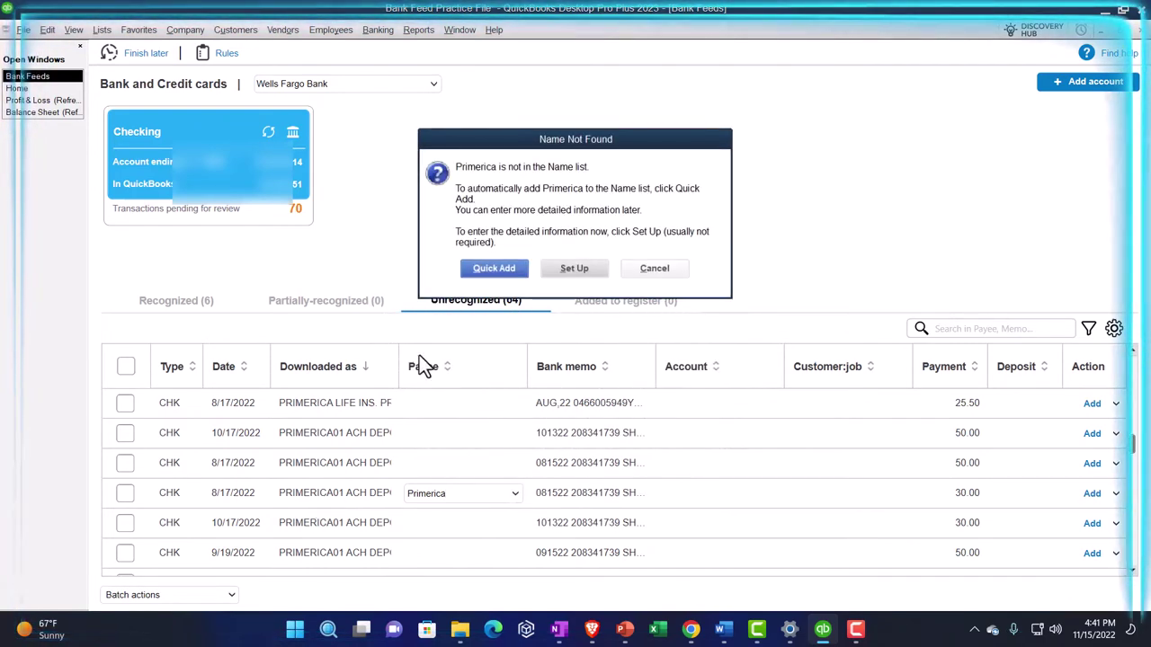
pyautogui.click(489, 272)
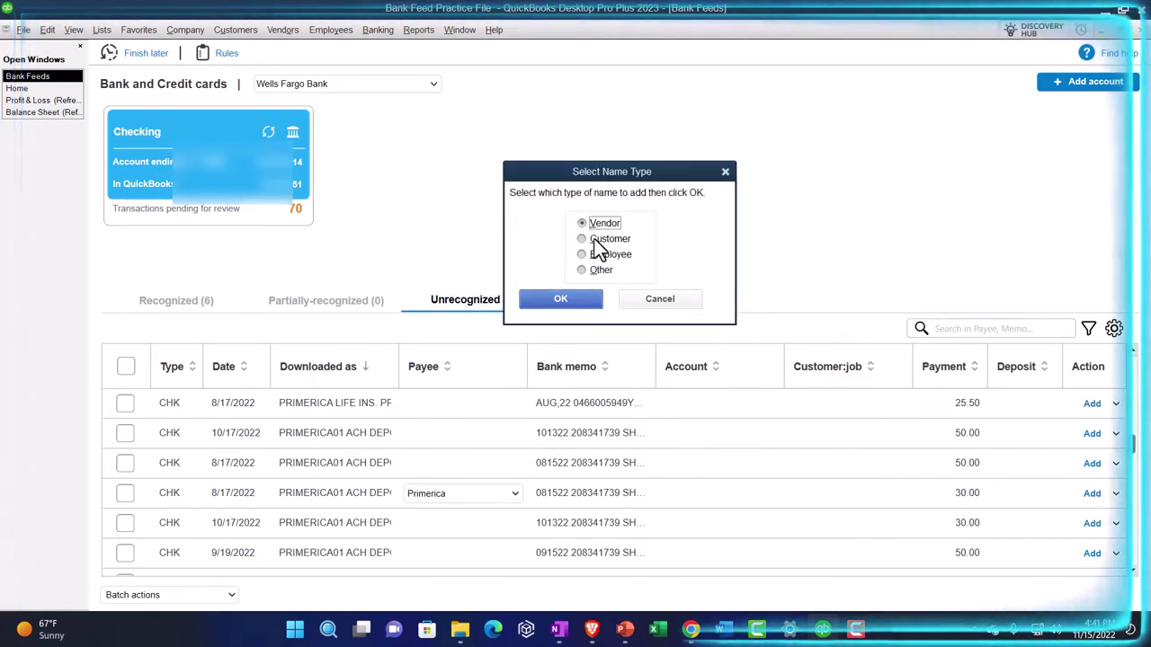
pyautogui.click(571, 306)
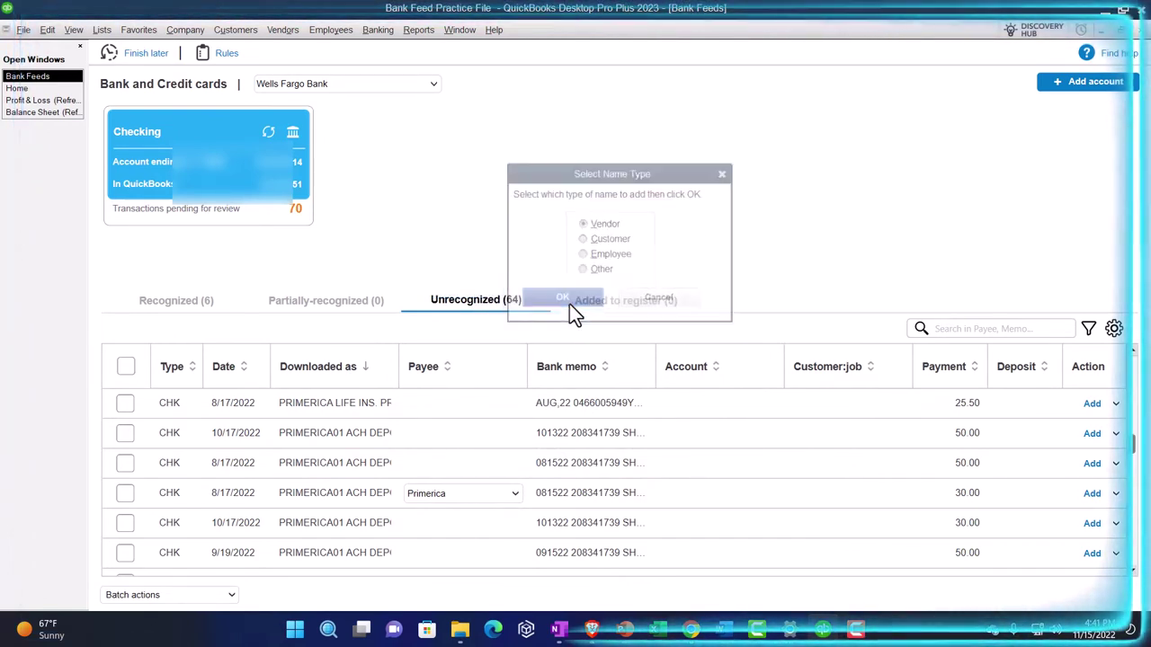
# Step: Start adding a new account for the 30.00 Primerica payment and set its account type to Cost of Goods Sold
pyautogui.click(684, 490)
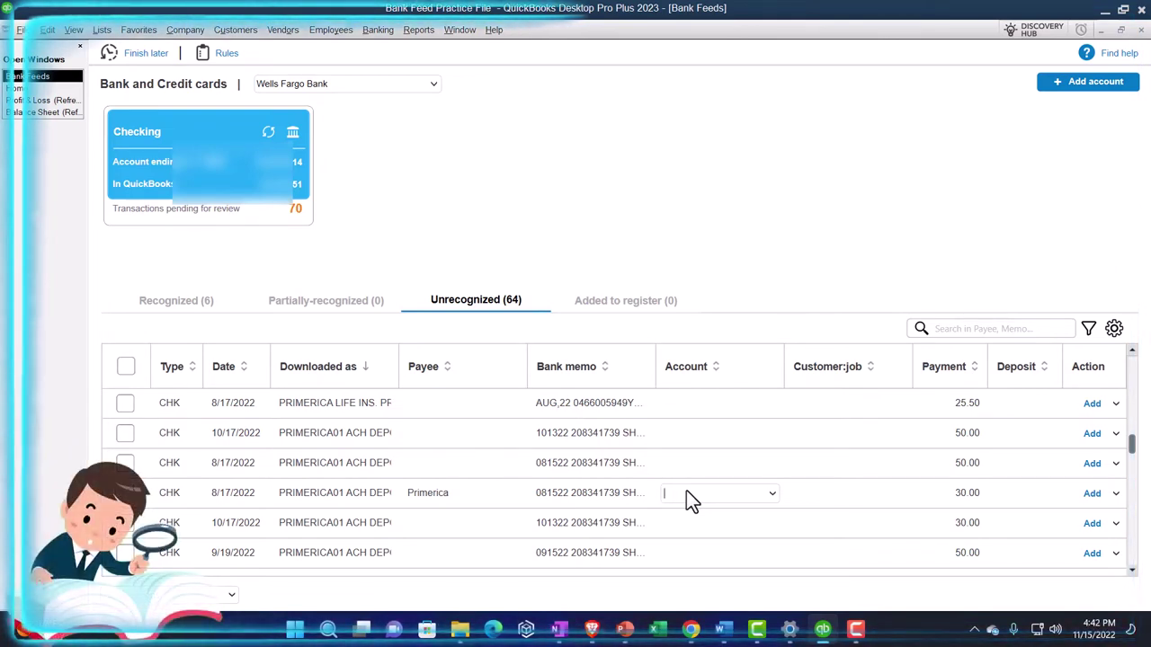
pyautogui.click(769, 495)
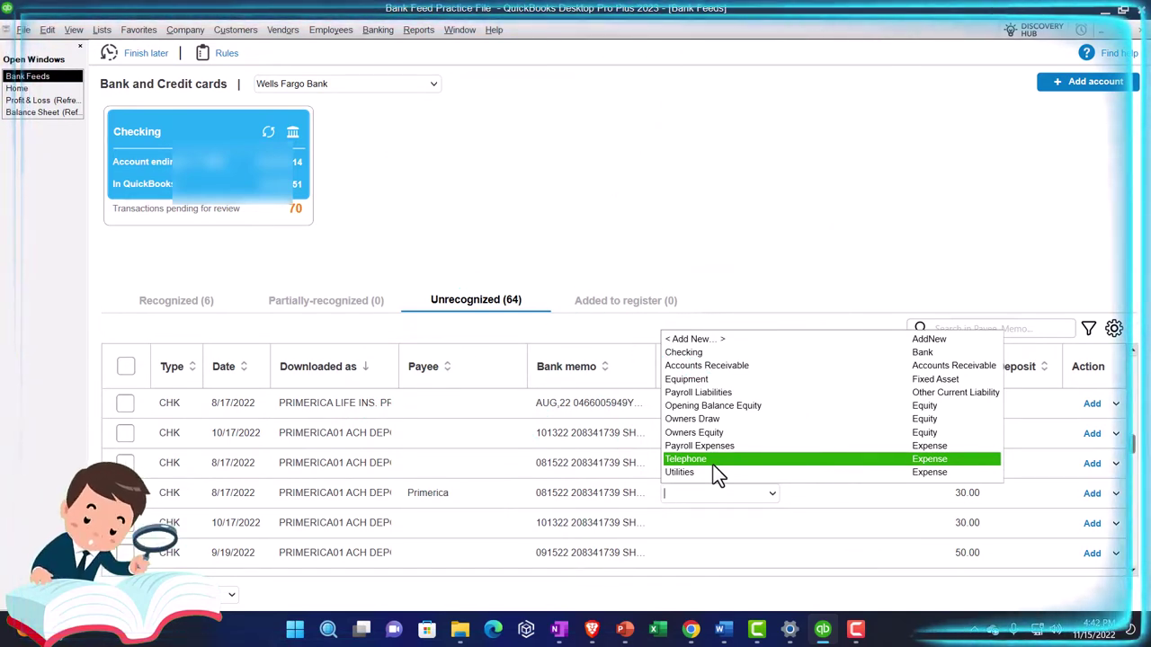
pyautogui.click(696, 338)
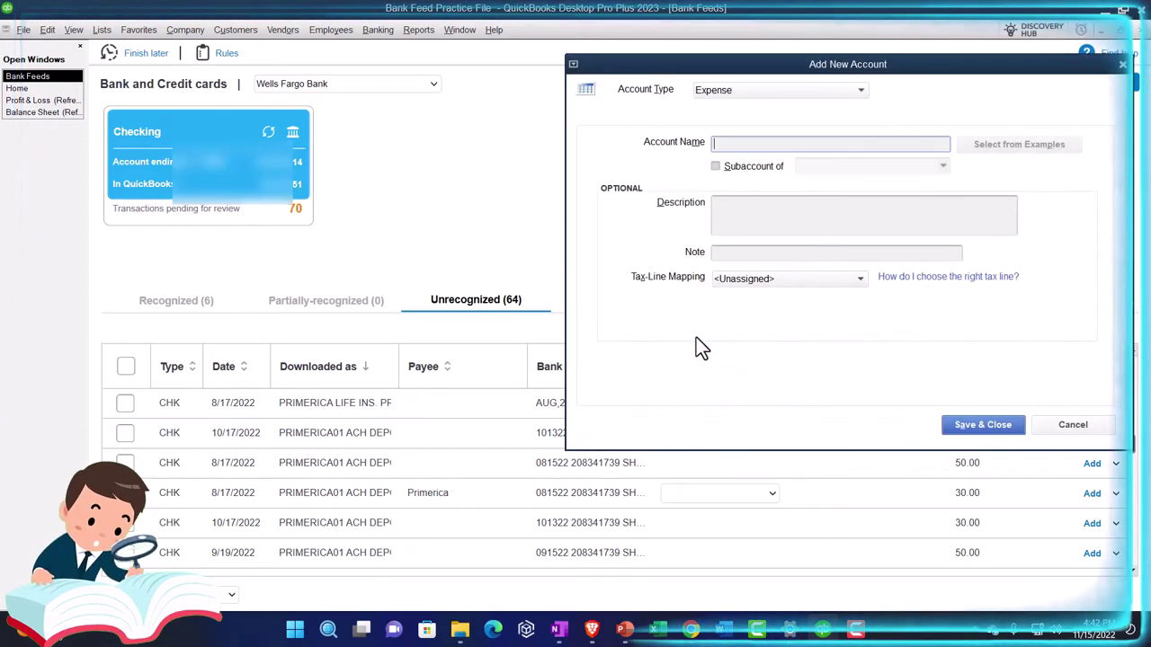
pyautogui.click(763, 97)
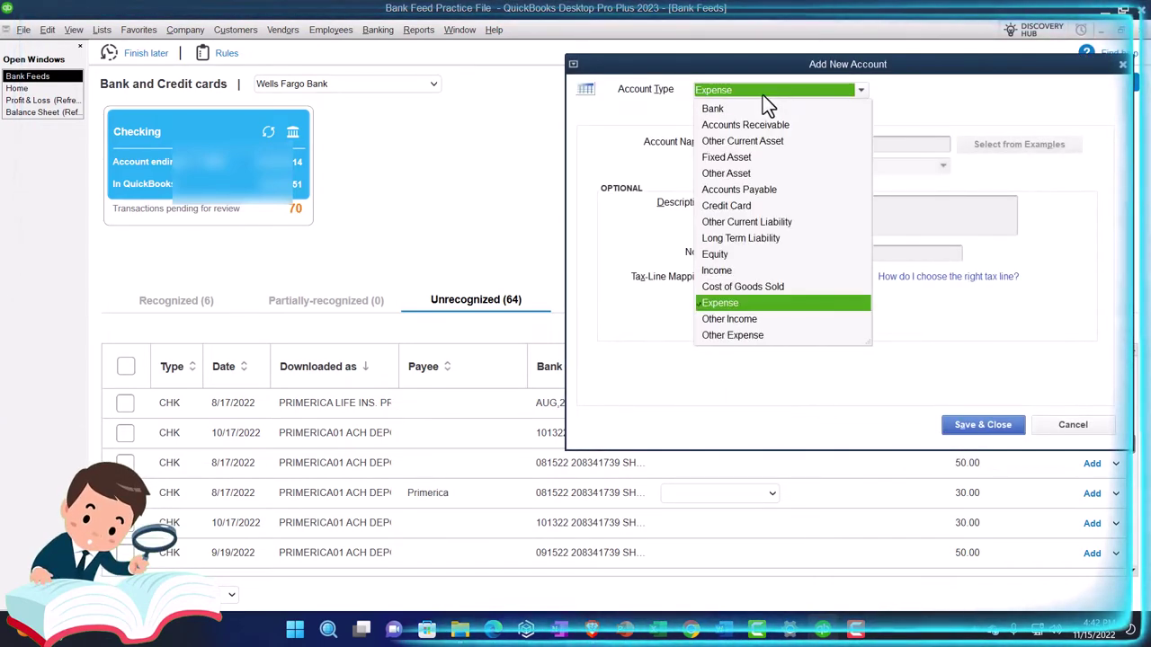
pyautogui.click(730, 286)
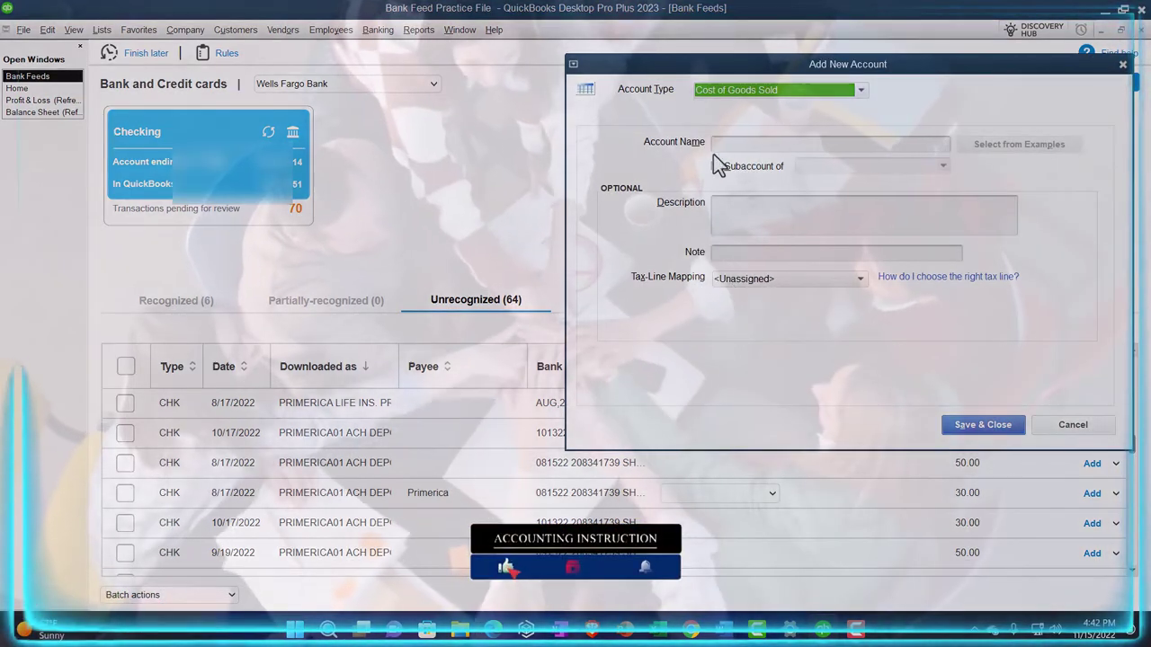
# Step: Name the new account Cost of Goods Sold
pyautogui.click(722, 144)
pyautogui.write('C')
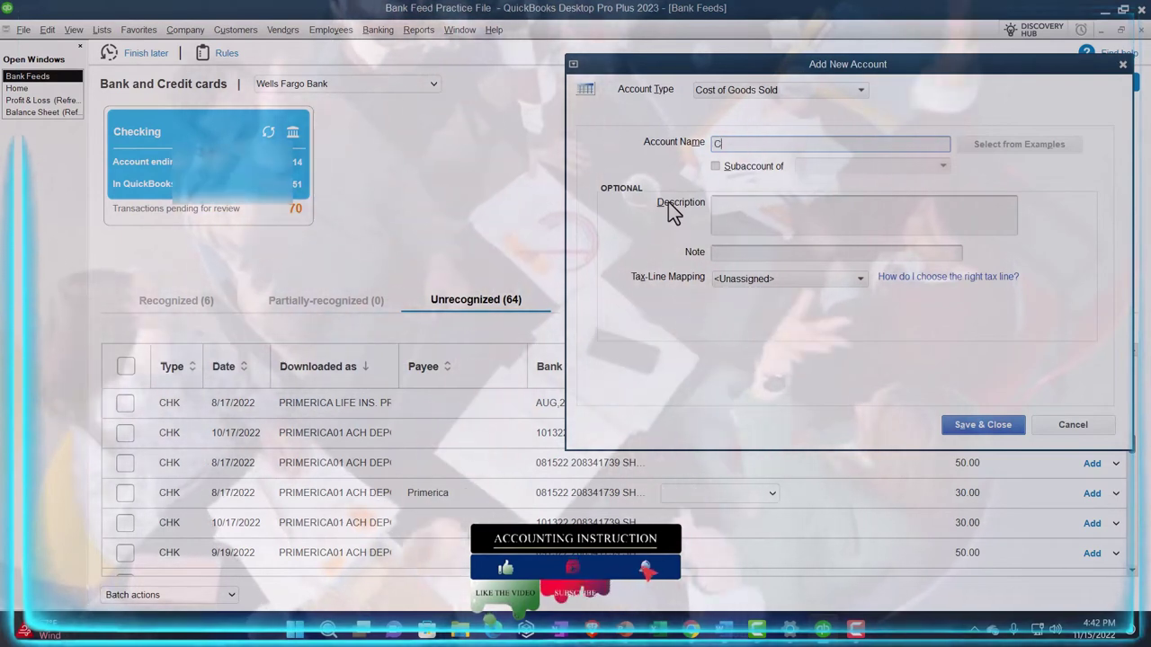
pyautogui.write('ost of Goods ')
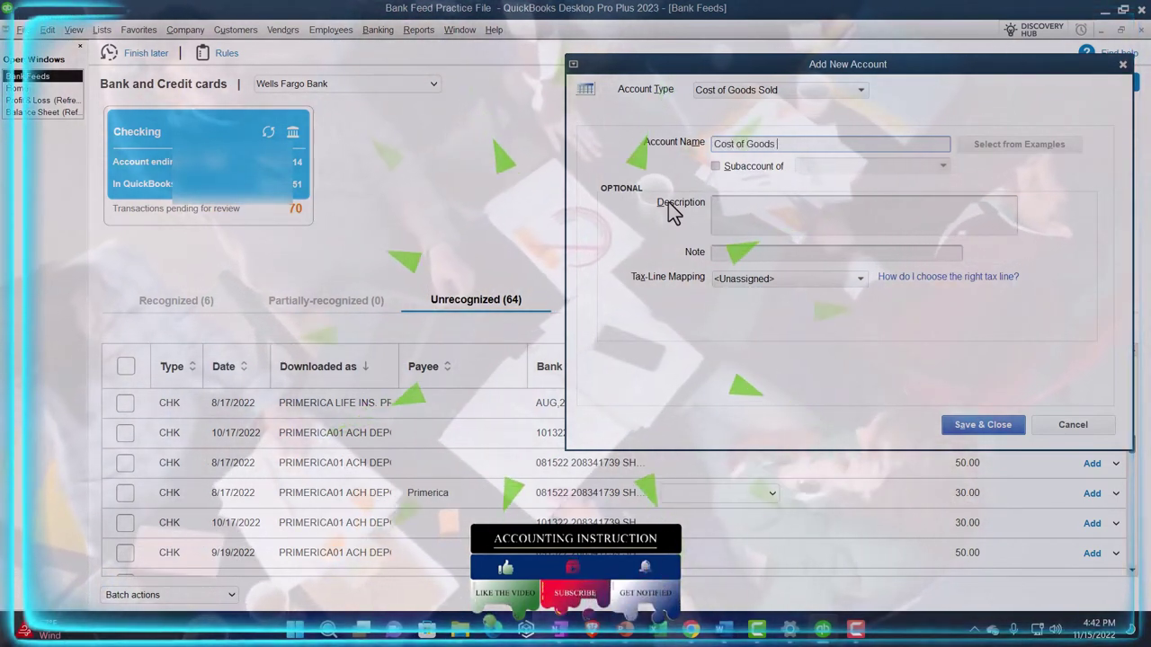
pyautogui.write('Sold')
pyautogui.press('Tab')
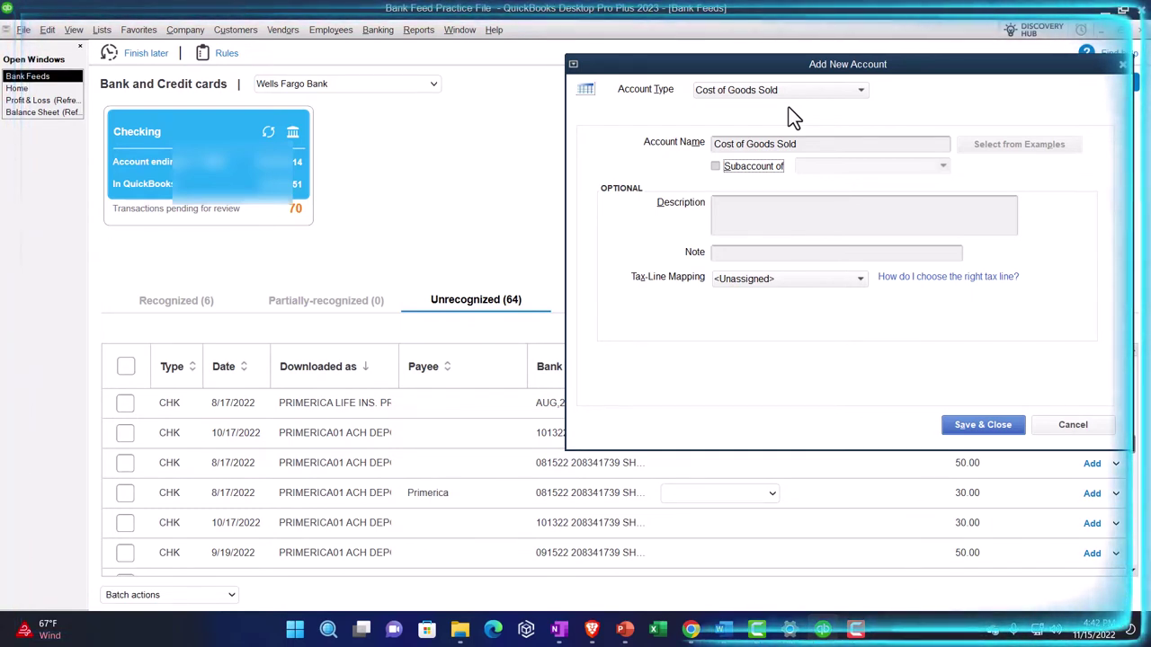
# Step: Save the new Cost of Goods Sold account and open the additional details of the 8/17/2022 Primerica payment of 30.00
pyautogui.click(969, 430)
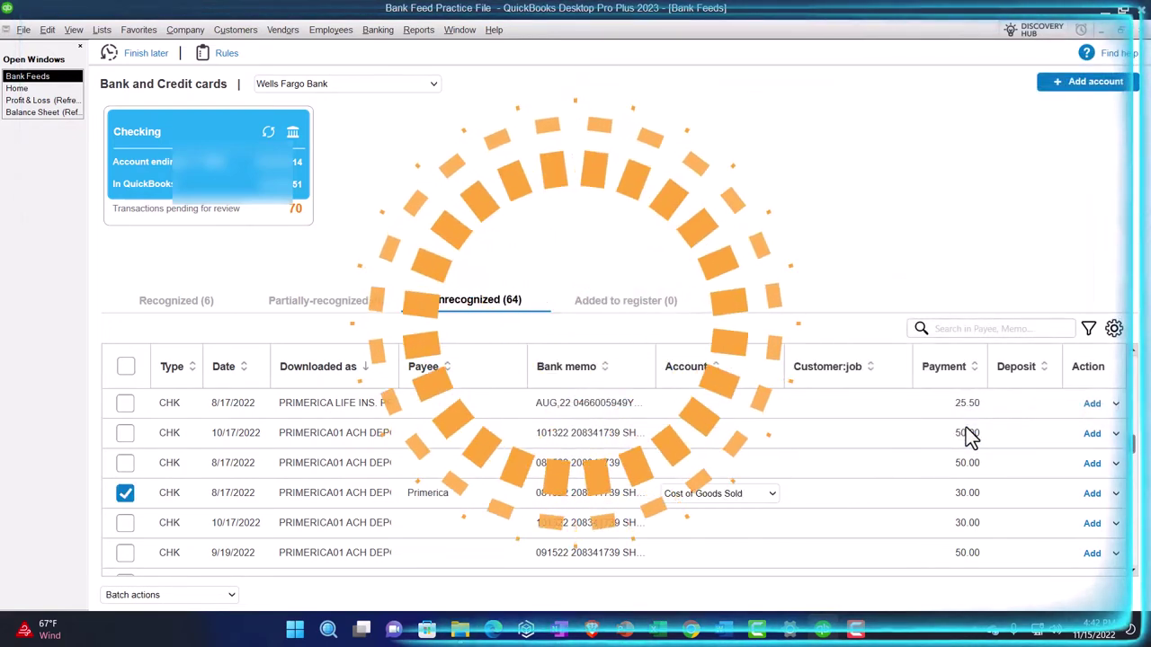
pyautogui.click(1117, 499)
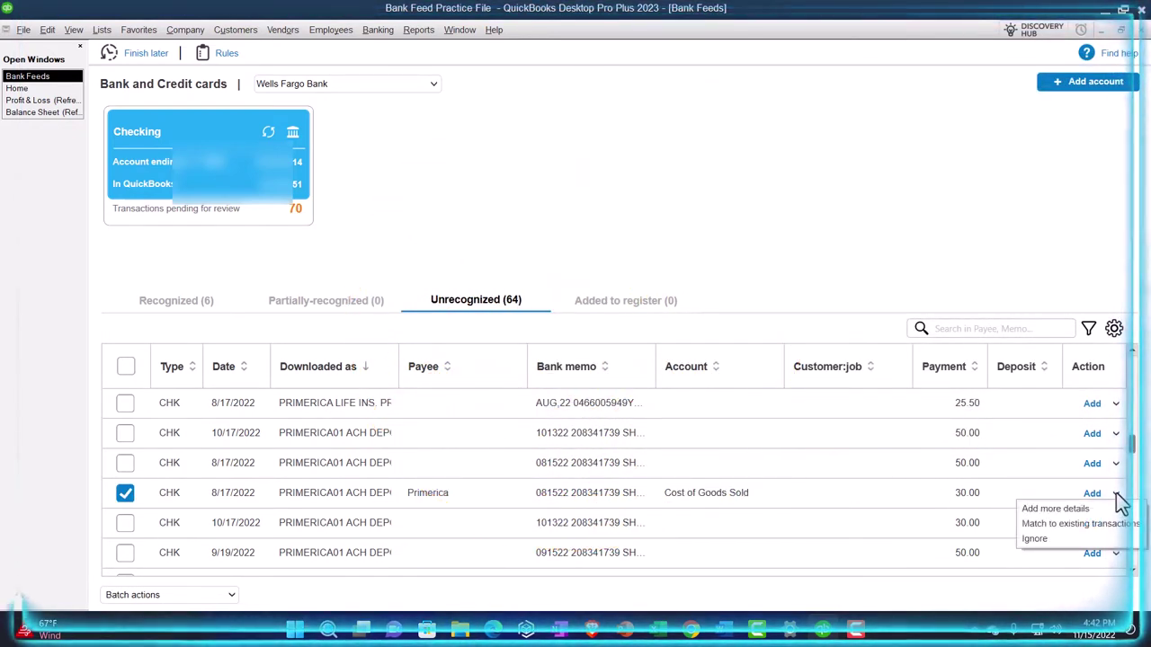
pyautogui.click(1085, 508)
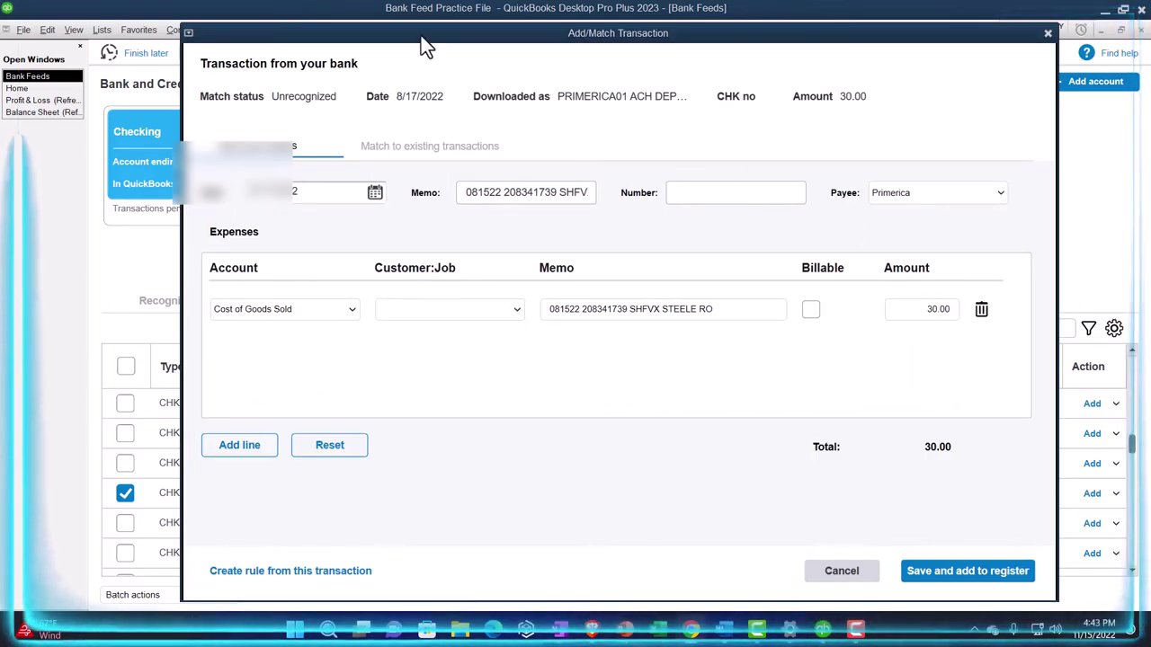
pyautogui.moveTo(419, 35); pyautogui.dragTo(480, 45)
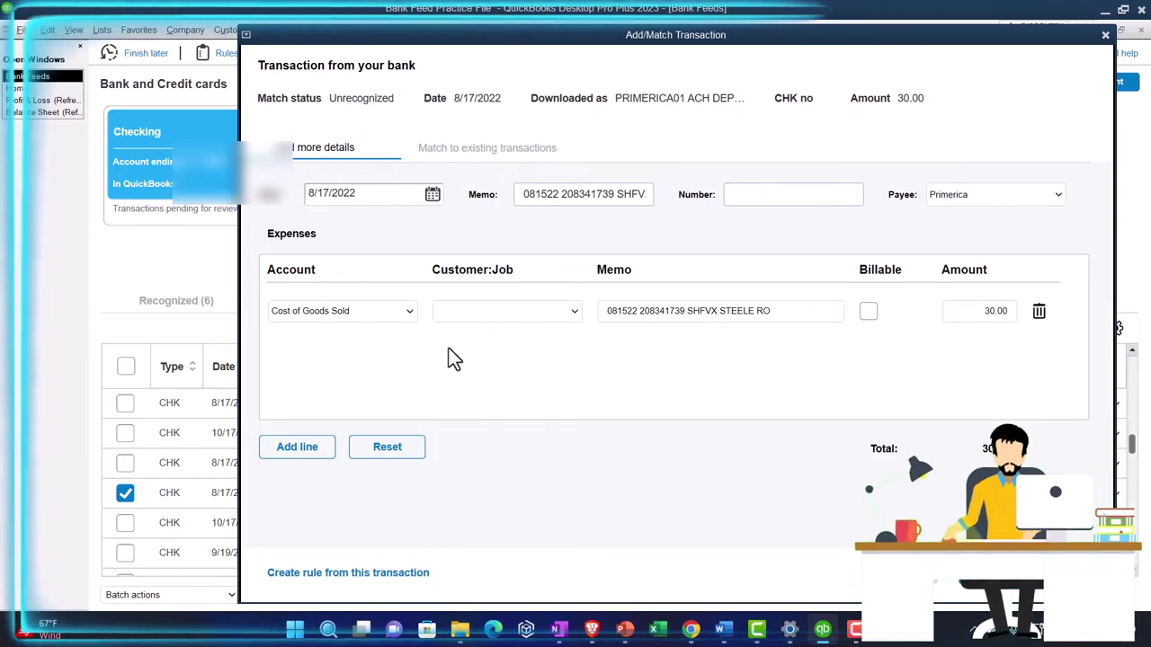
pyautogui.click(582, 316)
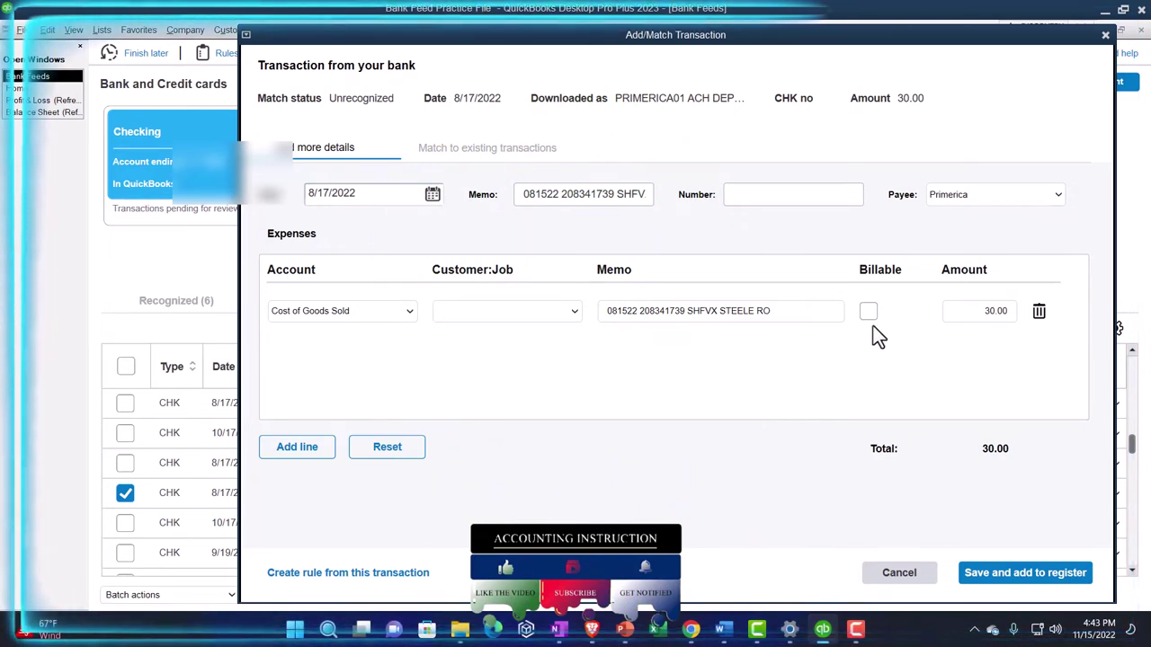
pyautogui.moveTo(820, 31); pyautogui.dragTo(822, 25)
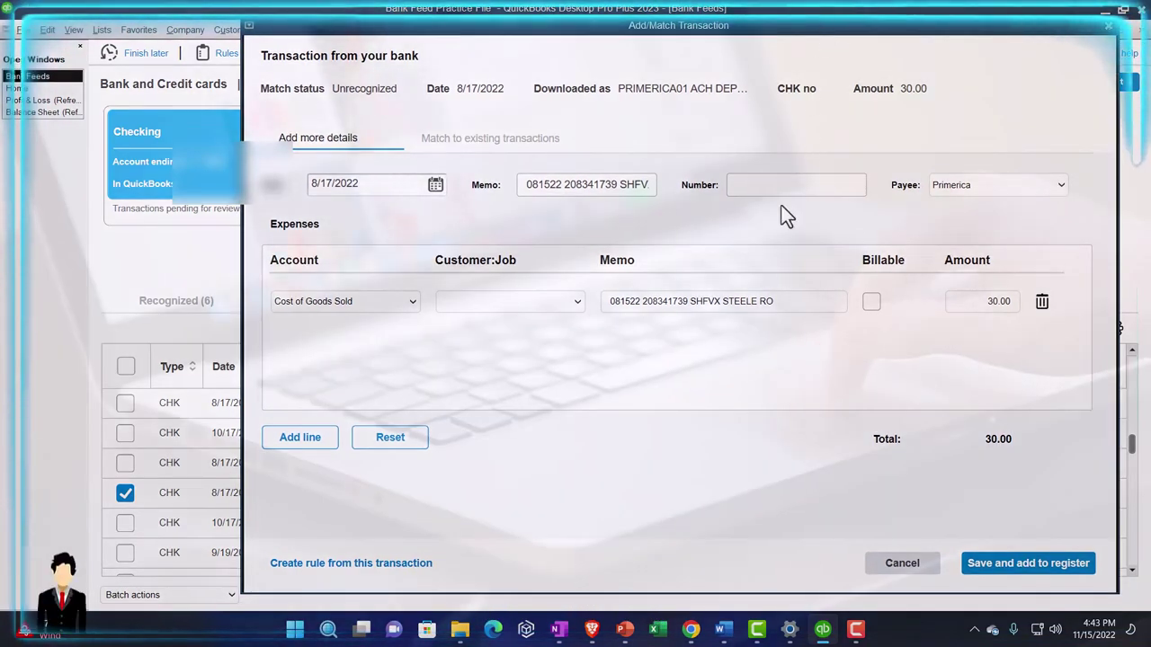
pyautogui.click(427, 564)
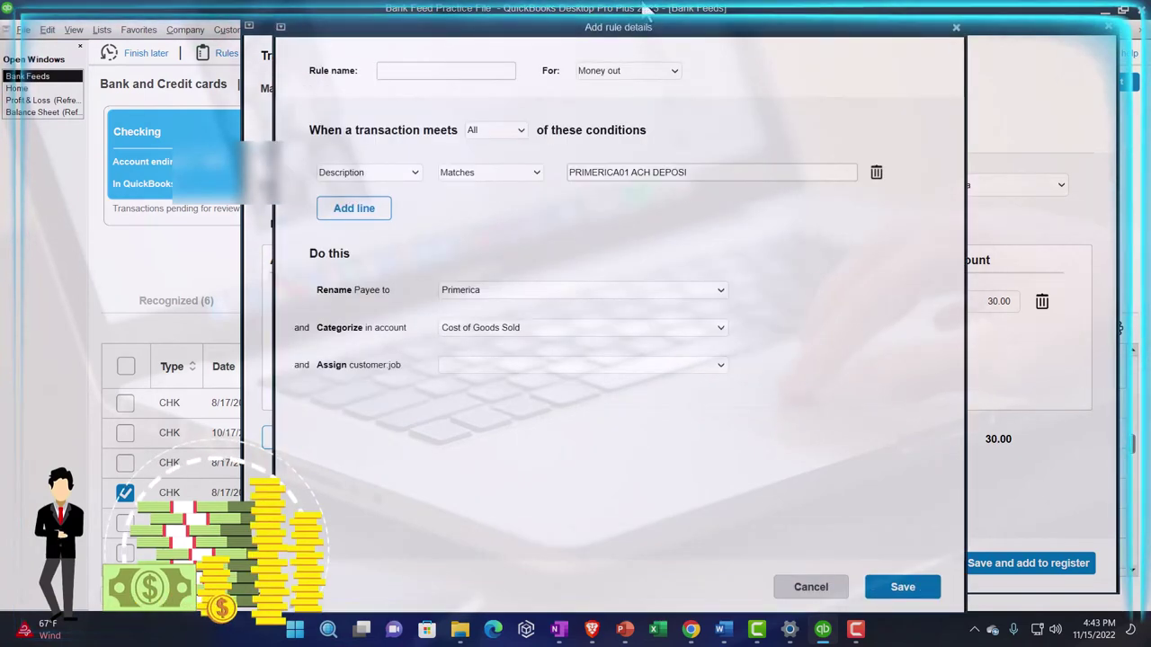
pyautogui.moveTo(633, 30); pyautogui.dragTo(760, 37)
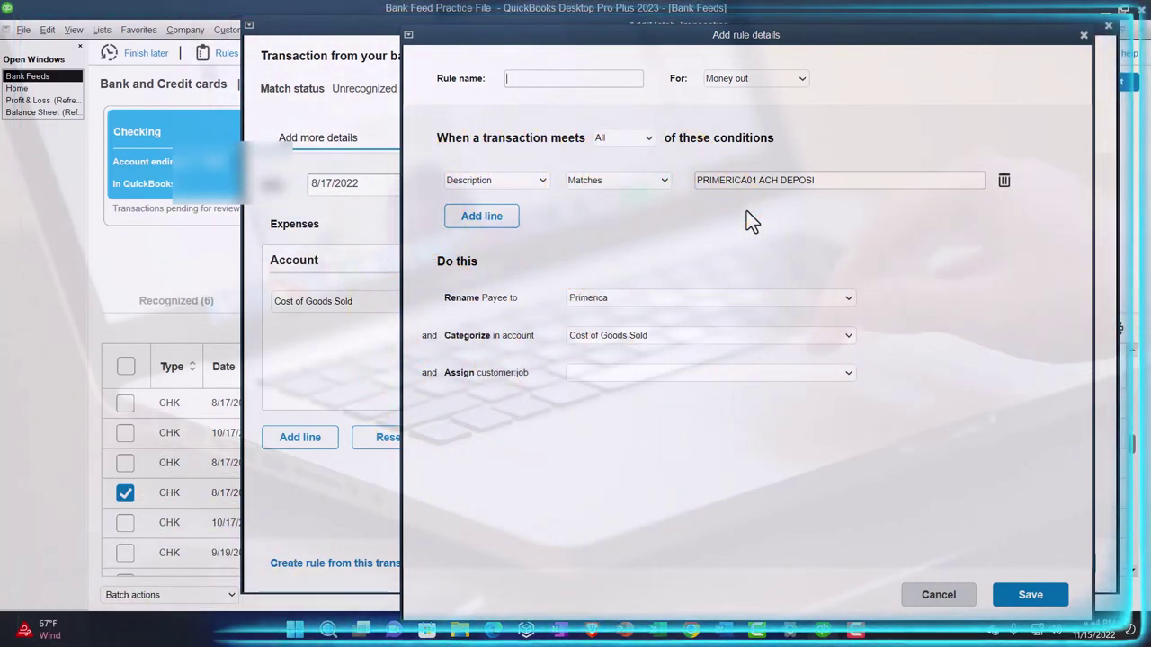
pyautogui.click(1084, 34)
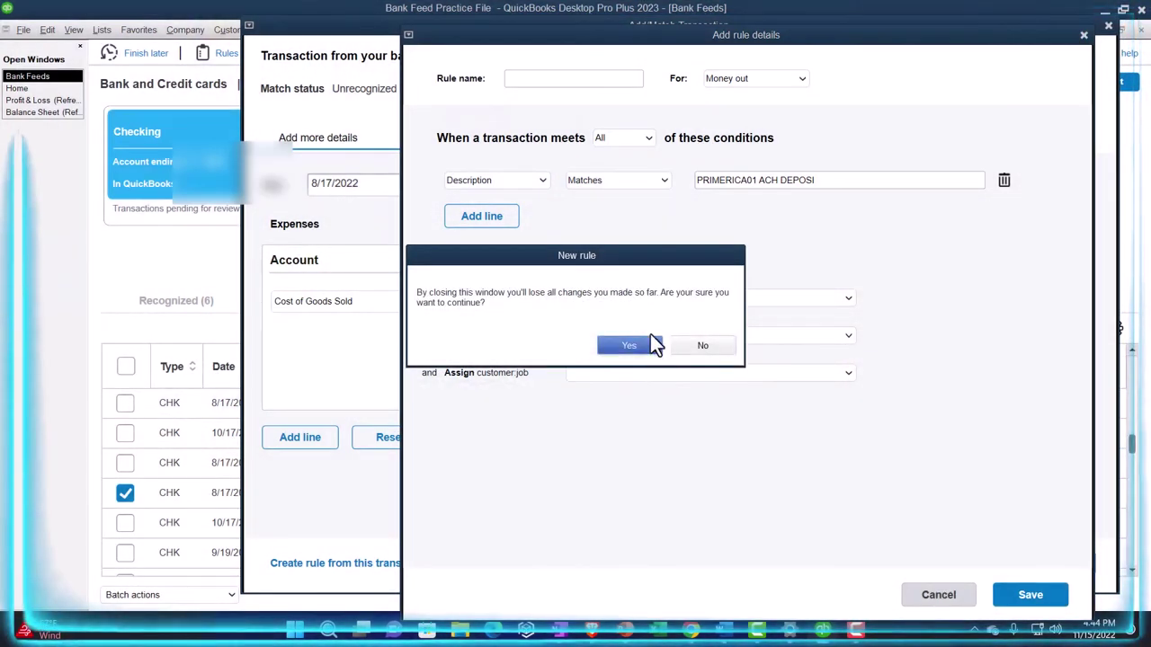
pyautogui.click(629, 347)
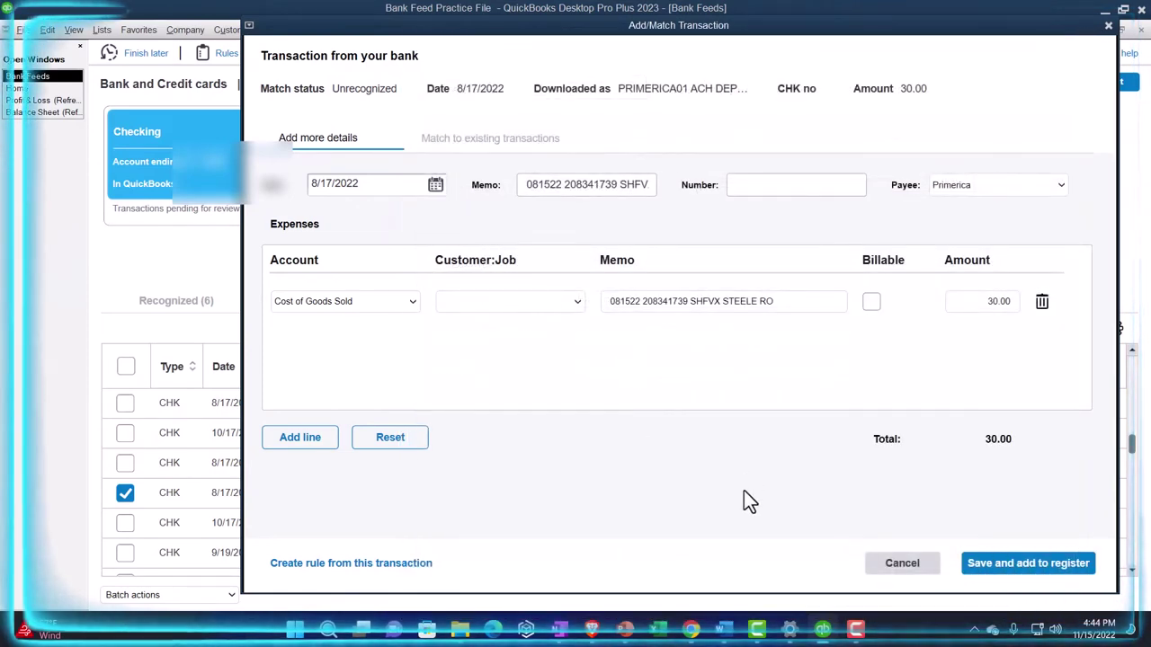
# Step: Save the 30.00 Primerica payment to the register and show the transactions already added to the register
pyautogui.click(1027, 570)
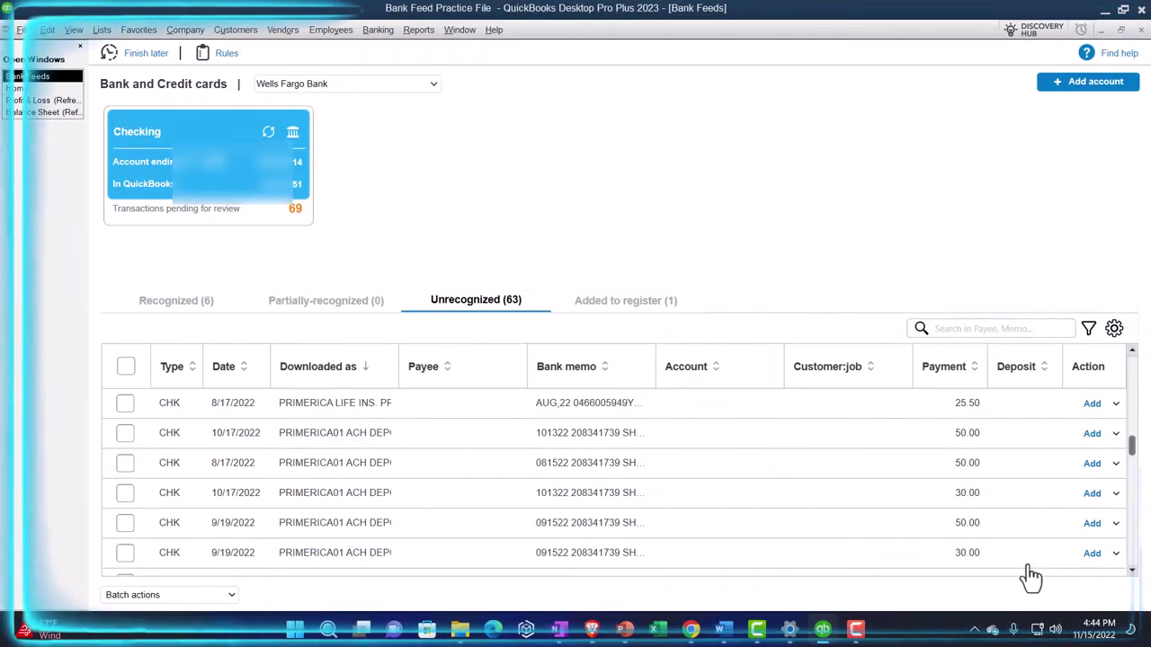
pyautogui.click(621, 301)
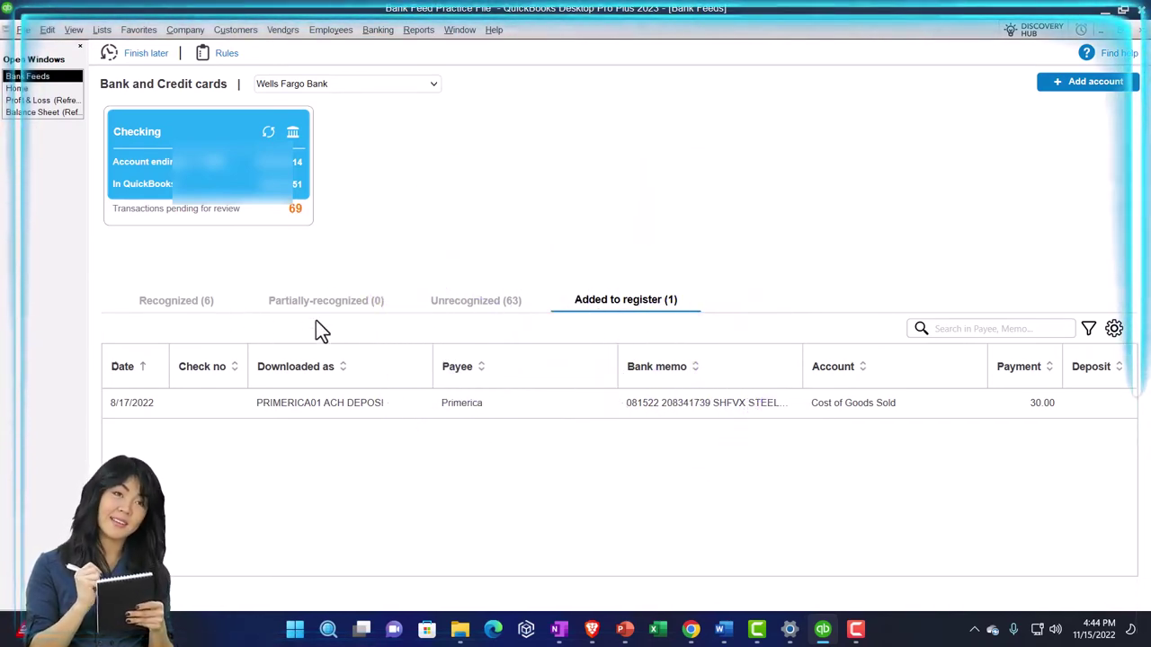
# Step: Trace the Checking balance on the Balance Sheet to its transactions and open the 08/17/2022 Primerica check
pyautogui.click(39, 113)
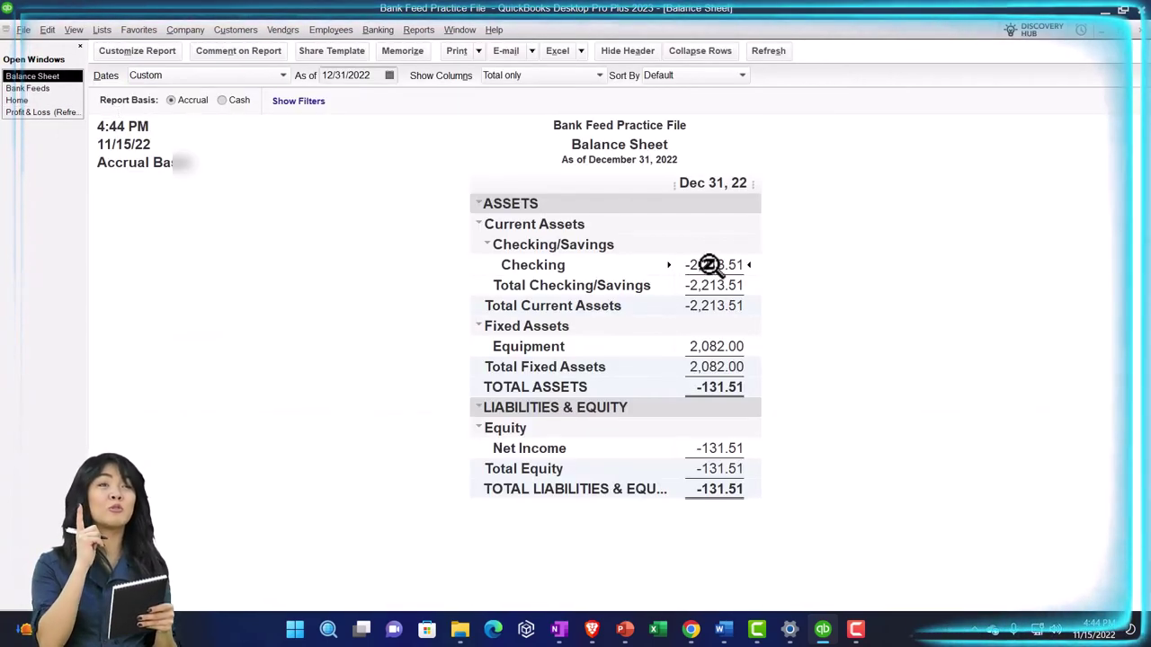
pyautogui.doubleClick(707, 265)
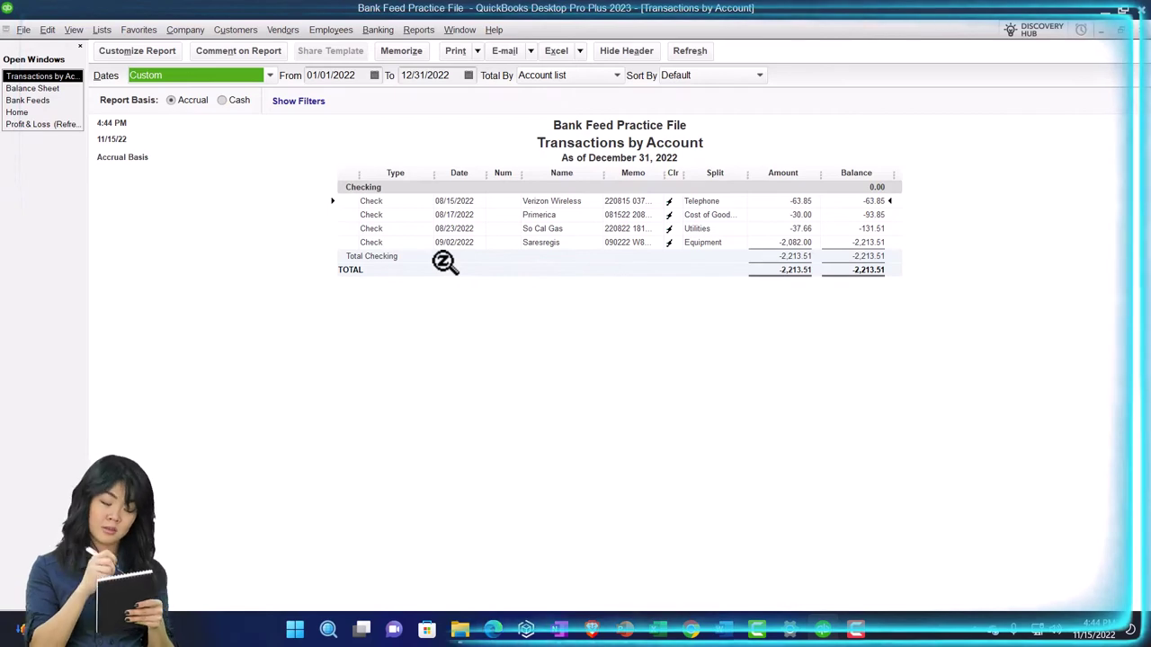
pyautogui.click(789, 214)
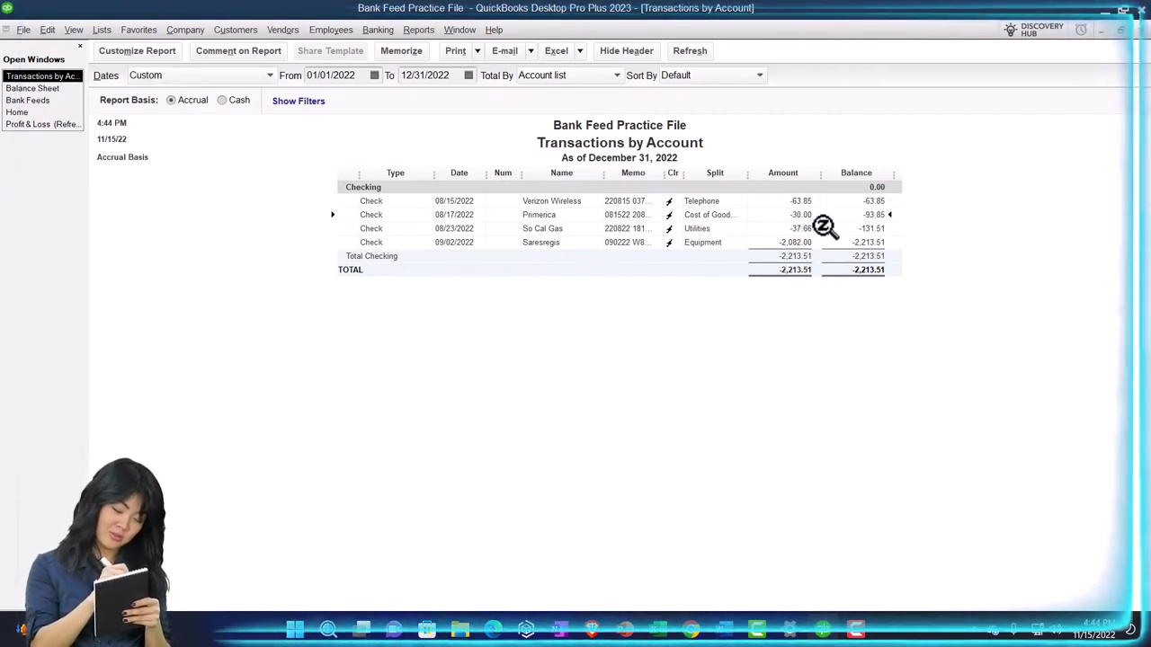
pyautogui.doubleClick(792, 215)
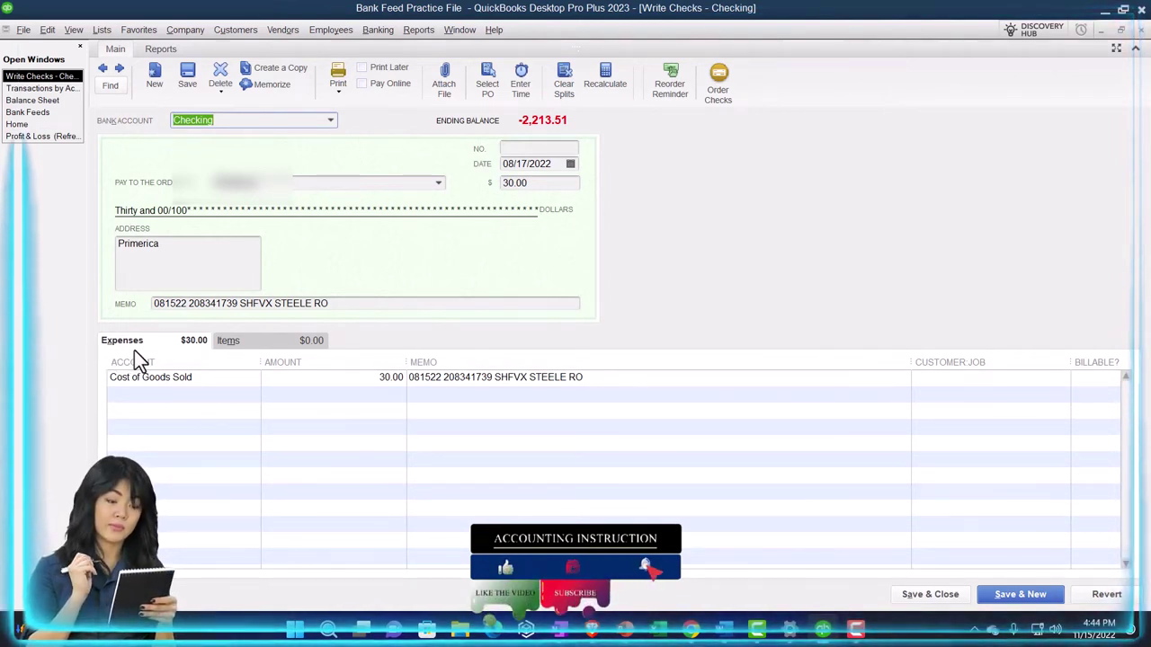
# Step: Examine the item and expense details of the Primerica check, and return to the Balance Sheet
pyautogui.click(230, 341)
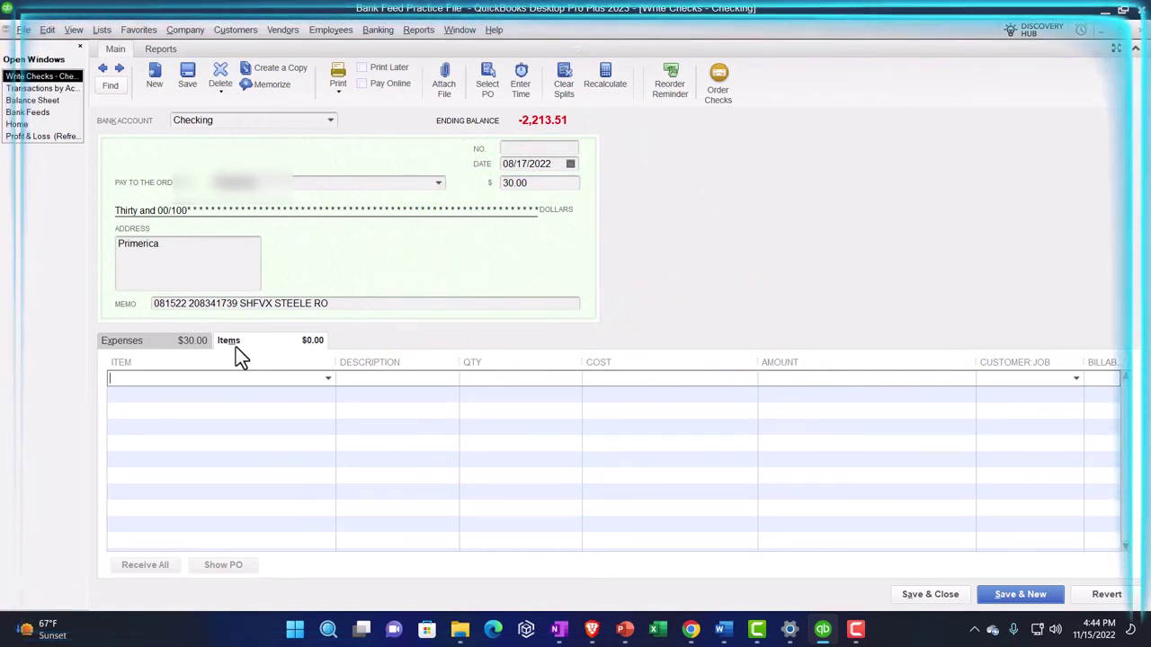
pyautogui.click(173, 353)
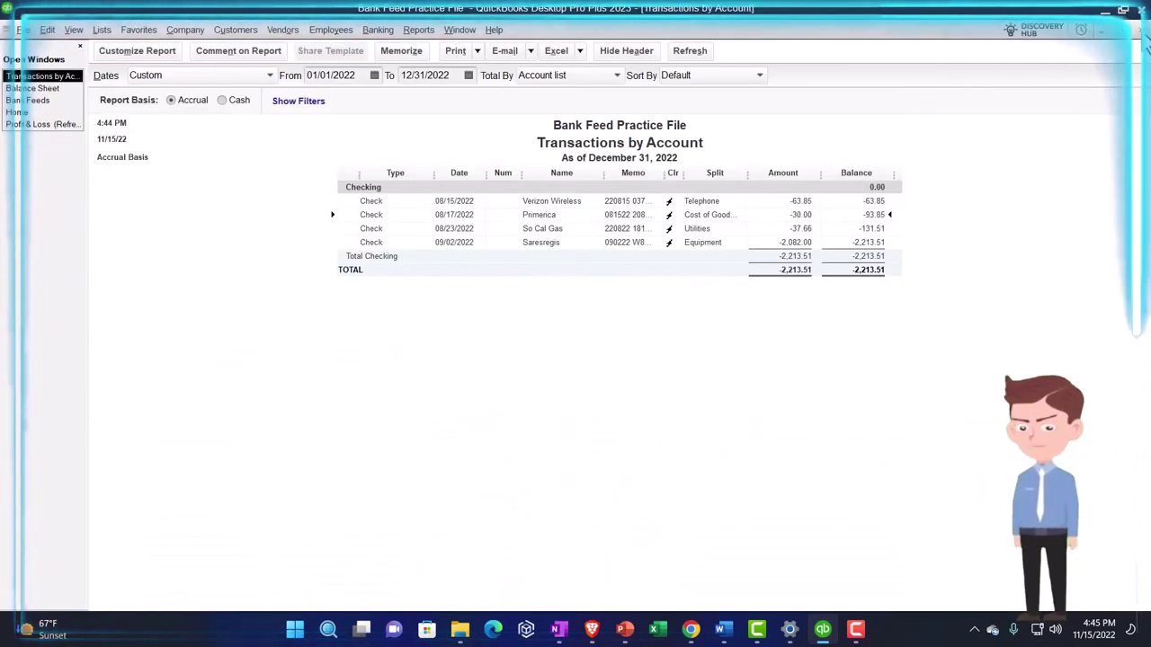
pyautogui.press('Escape')
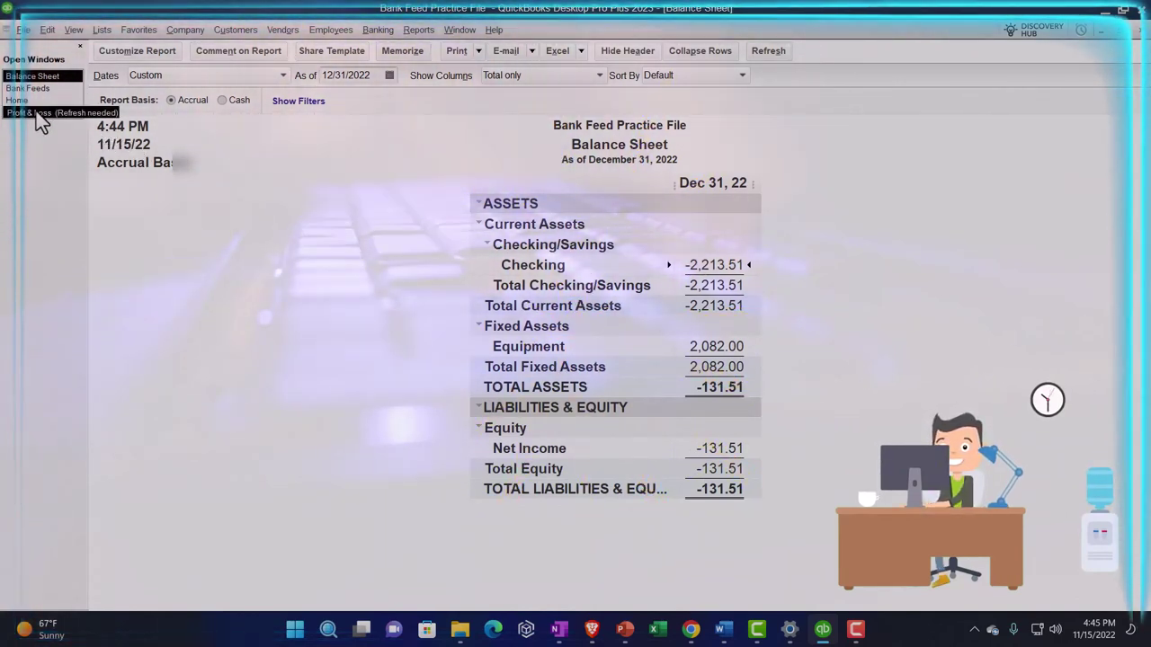
# Step: Examine the Cost of Goods Sold line on the Profit & Loss report, and look over the Home page workflow
pyautogui.click(36, 112)
pyautogui.click(719, 242)
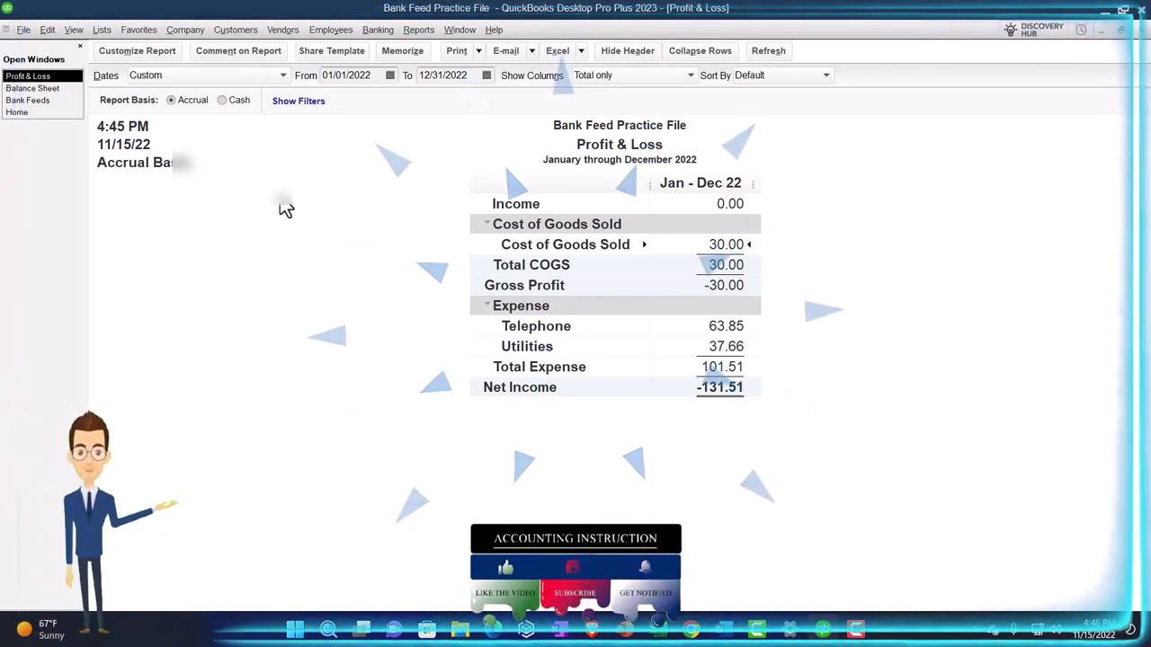
pyautogui.click(18, 114)
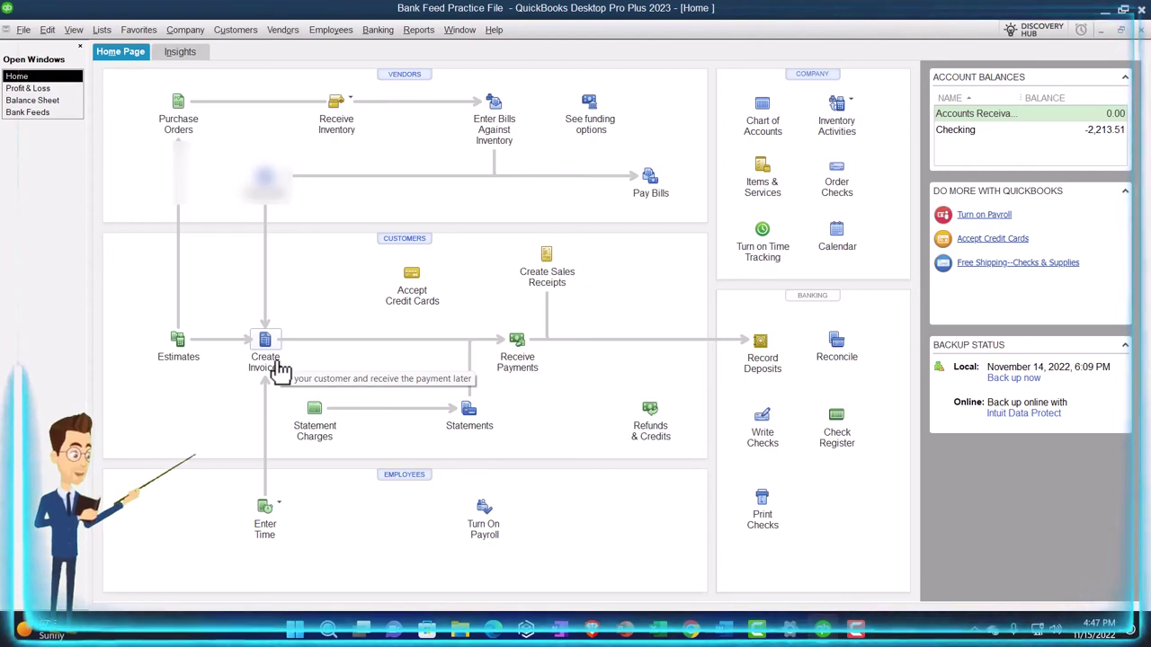
# Step: Return to the Profit & Loss report and open the Trial Balance report
pyautogui.click(36, 90)
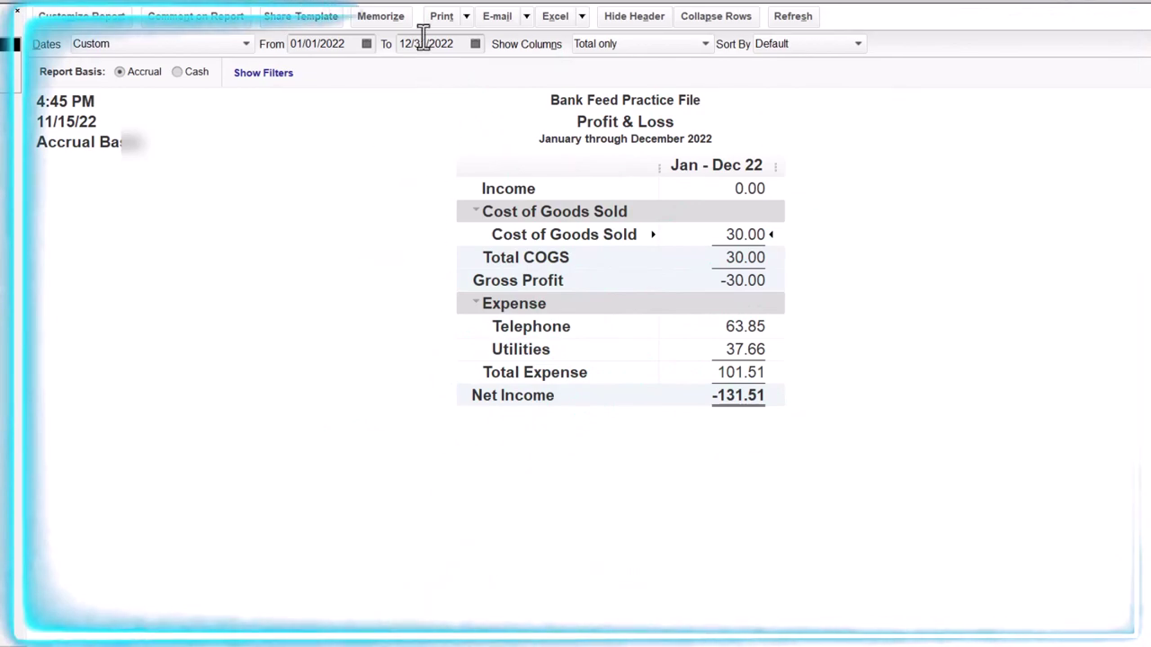
pyautogui.click(398, 1)
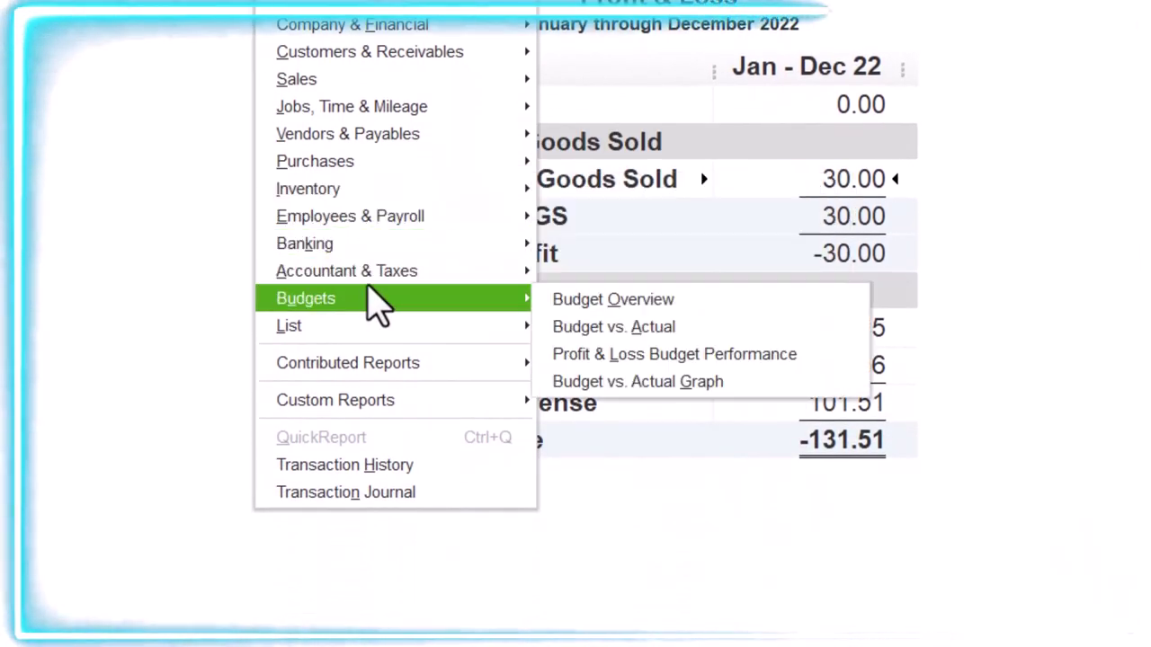
pyautogui.click(576, 274)
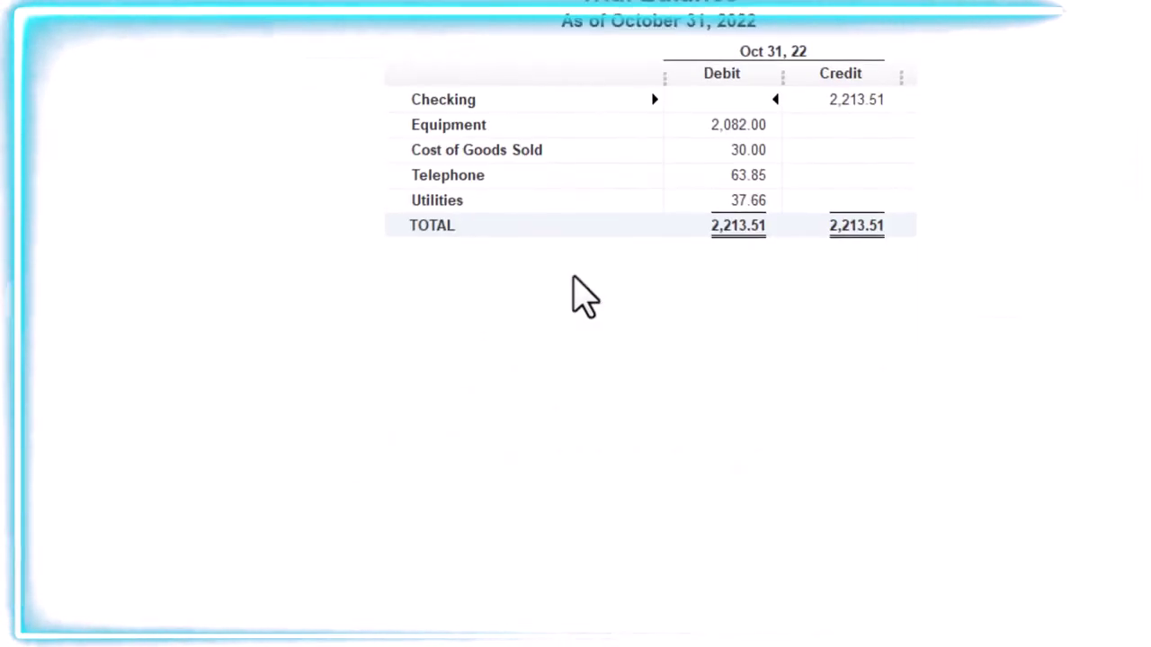